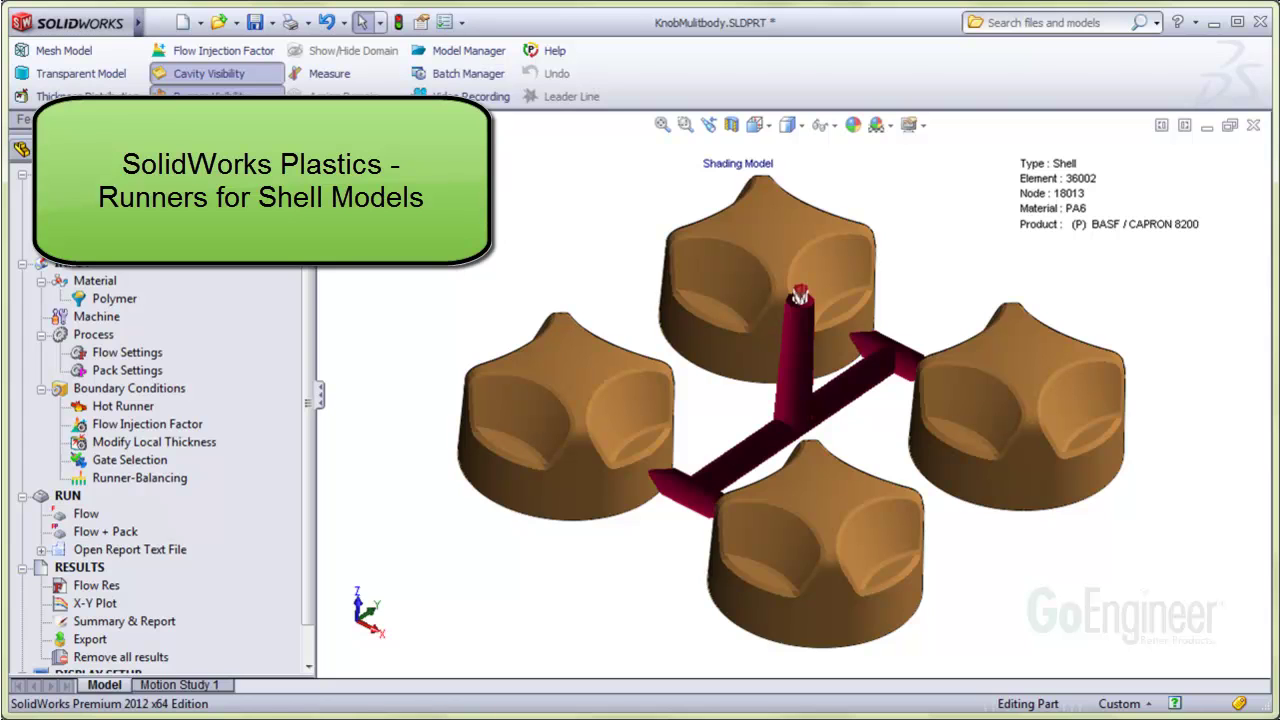
Orbit the four-cavity runner model down to a low side view.
{"action": "middle_click_drag", "start_coordinate": [1049, 619], "coordinate": [793, 308]}
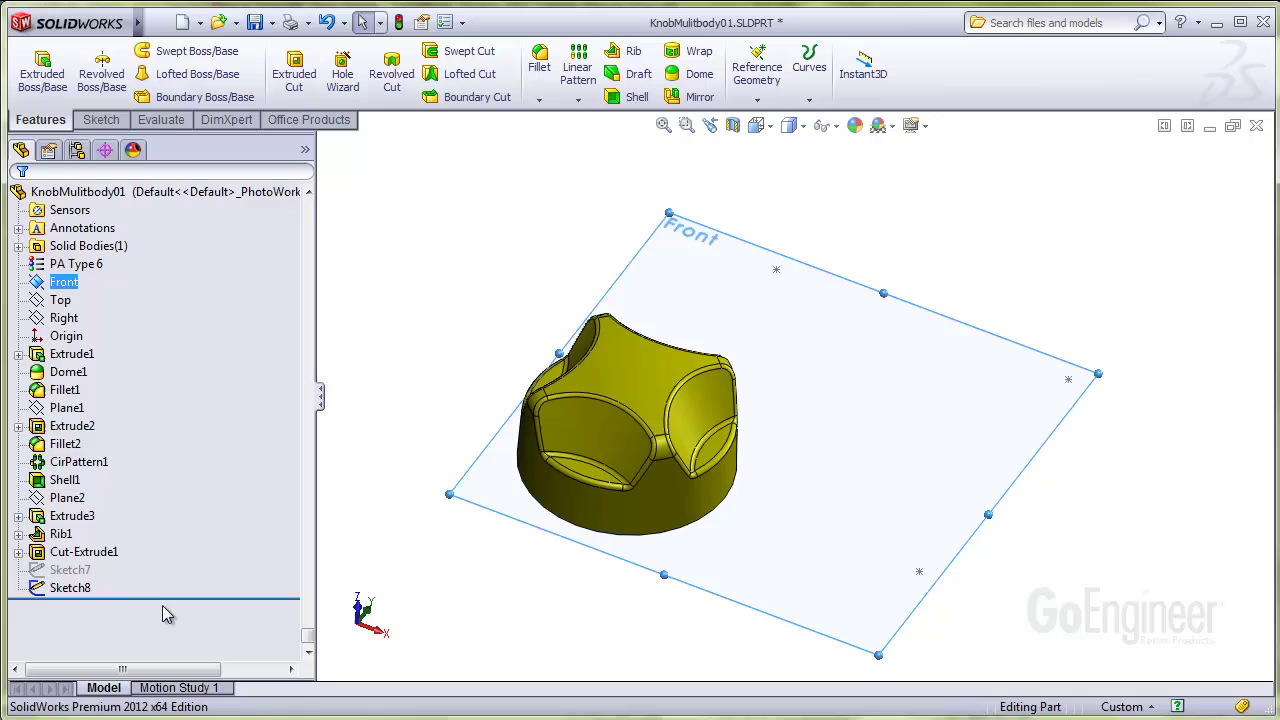
{"action": "right_click", "coordinate": [44, 592]}
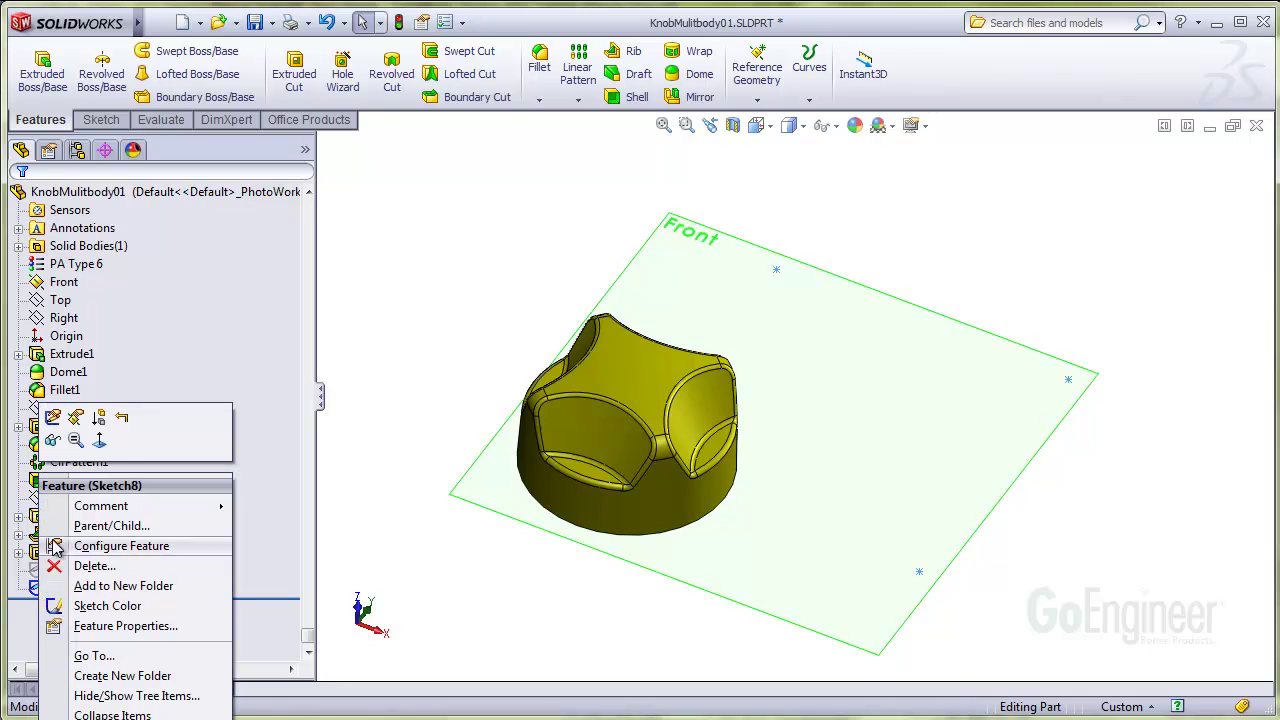
{"action": "left_click", "coordinate": [54, 420]}
{"action": "mouse_move", "coordinate": [443, 249]}
{"action": "middle_mouse_down"}
{"action": "mouse_move", "coordinate": [471, 296]}
{"action": "mouse_move", "coordinate": [446, 269]}
{"action": "middle_mouse_up"}
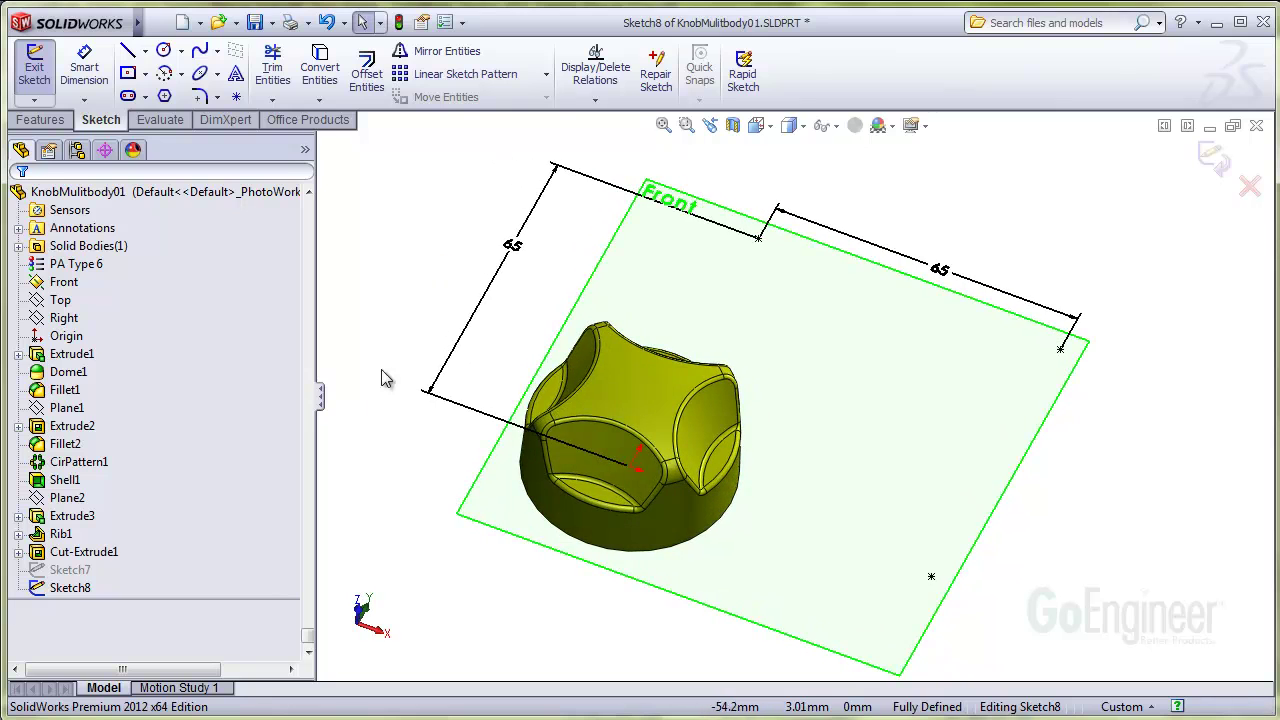
{"action": "left_click", "coordinate": [1211, 157]}
Create a sketch-driven pattern of the Cut-Extrude1 body on the Sketch8 points, giving four knobs.
{"action": "left_click", "coordinate": [578, 100]}
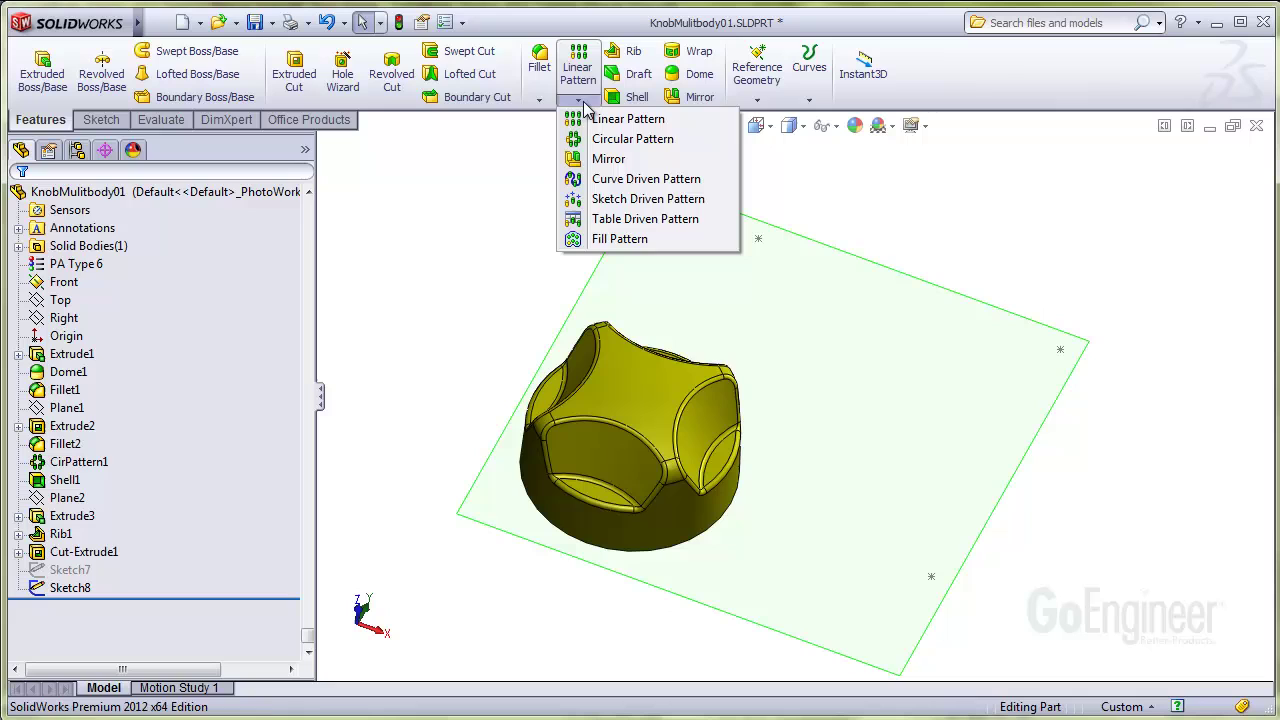
{"action": "left_click", "coordinate": [659, 201]}
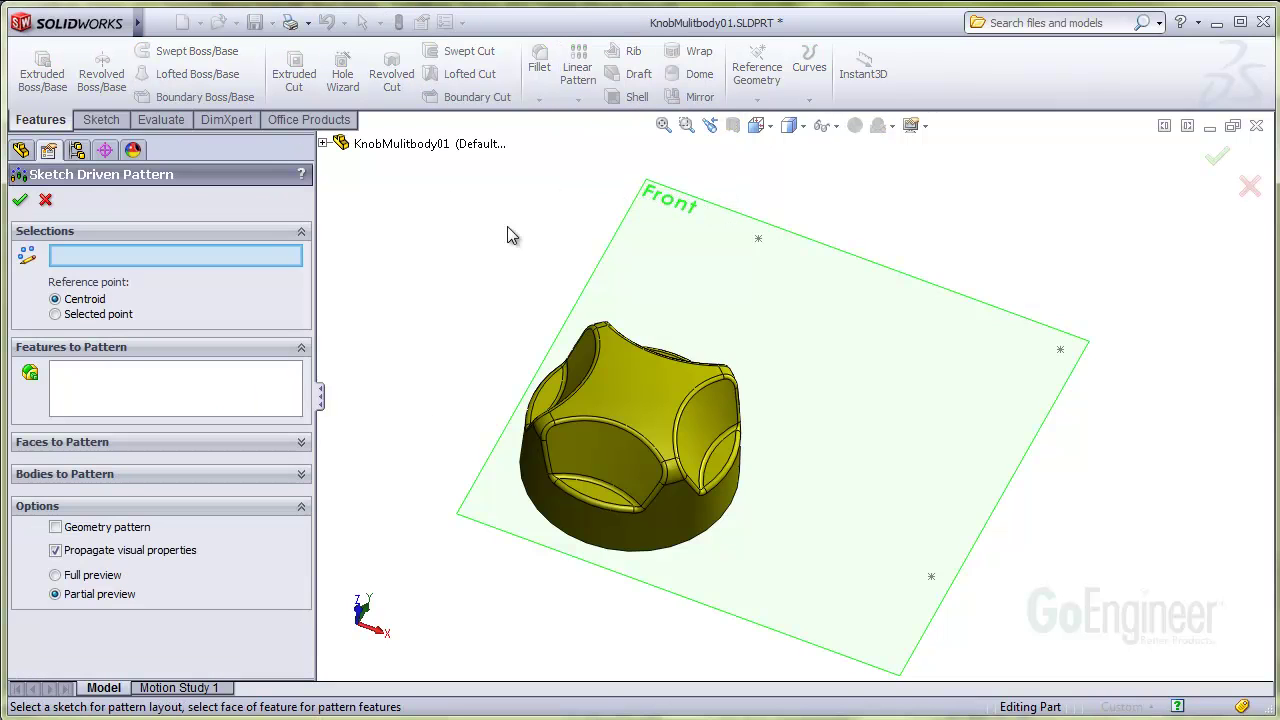
{"action": "left_click", "coordinate": [364, 546]}
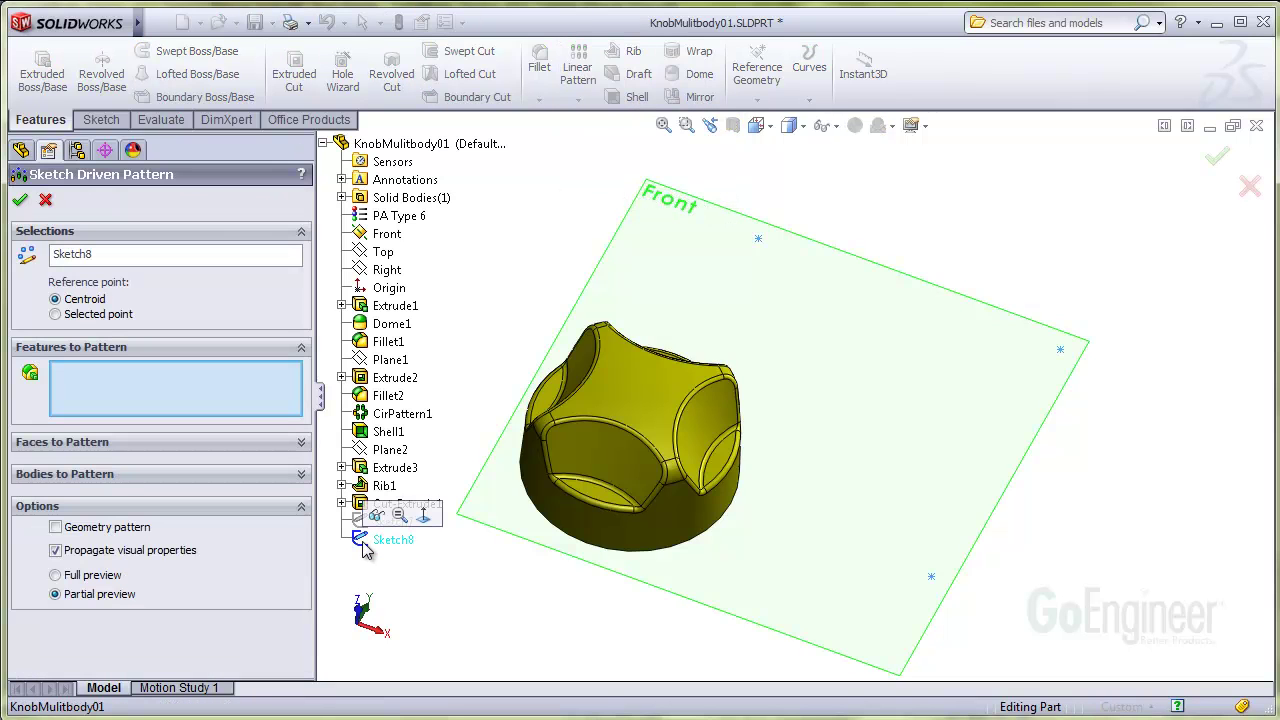
{"action": "left_click", "coordinate": [301, 347]}
{"action": "left_click", "coordinate": [301, 413]}
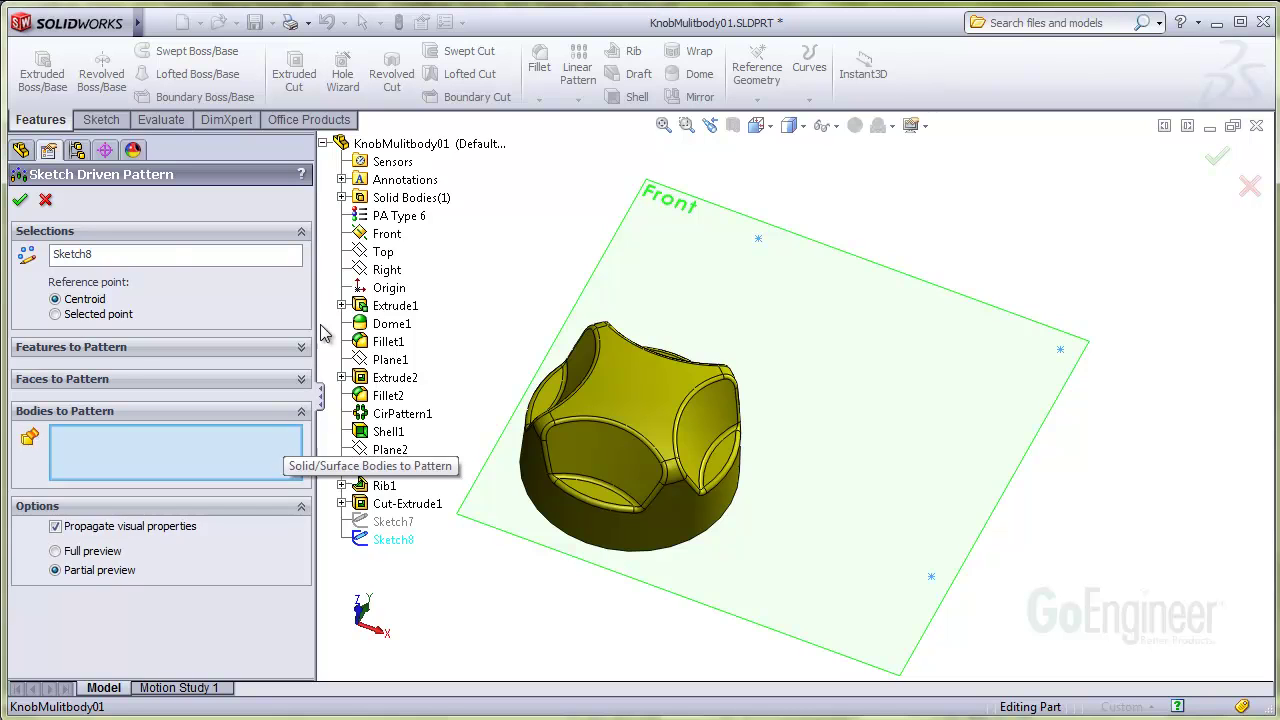
{"action": "left_click", "coordinate": [342, 197]}
{"action": "left_click", "coordinate": [384, 217]}
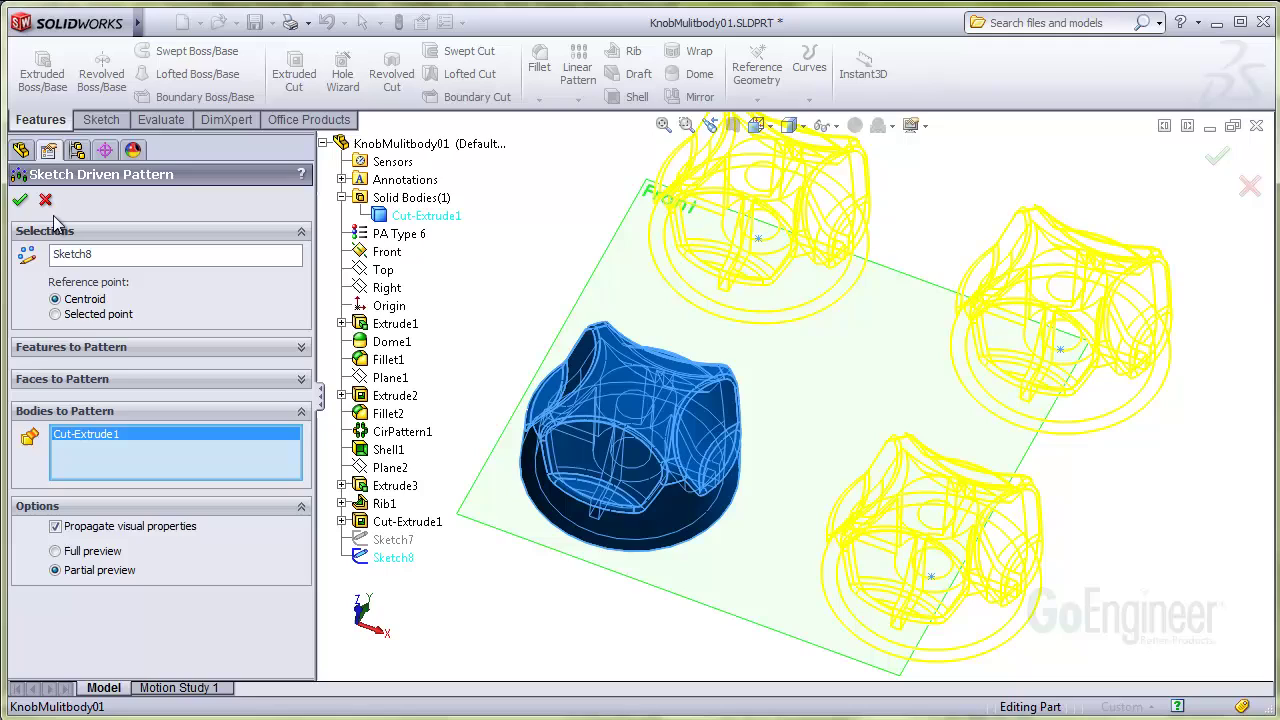
{"action": "left_click", "coordinate": [20, 199]}
{"action": "middle_click_drag", "start_coordinate": [577, 281], "coordinate": [551, 257]}
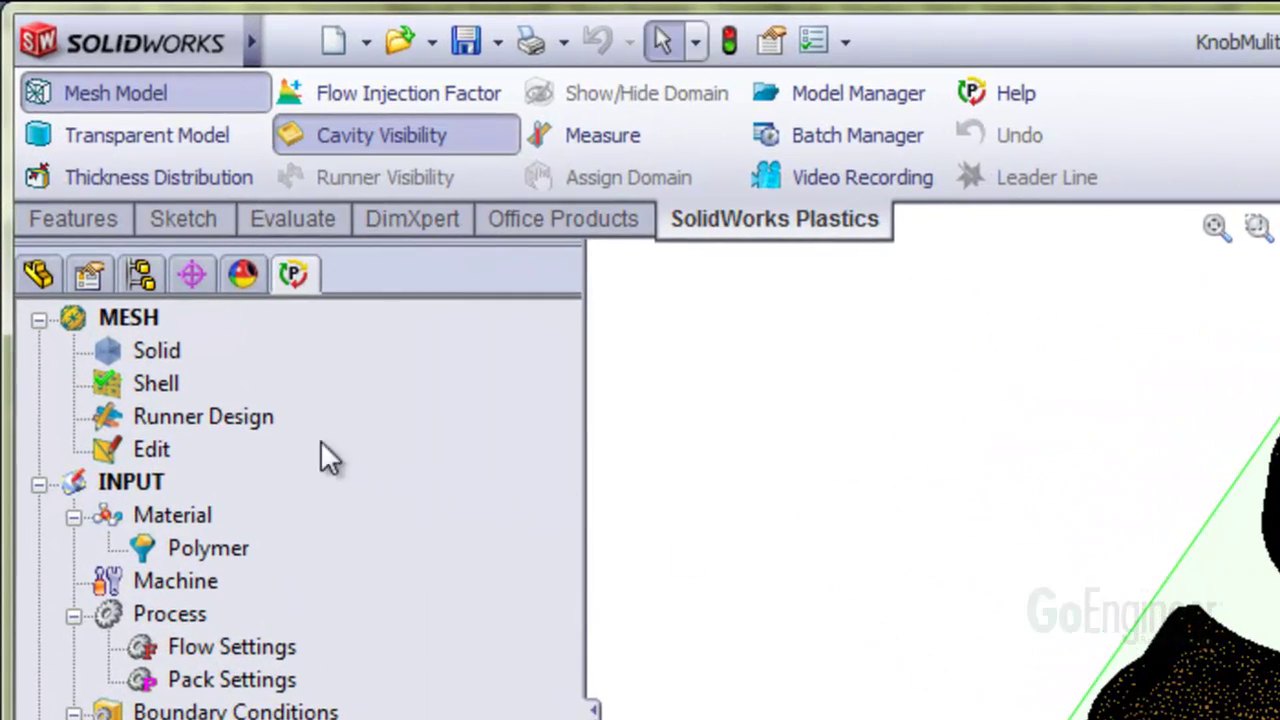
Select the Runner Design feature under MESH in the PlasticsManager tree.
{"action": "left_click", "coordinate": [267, 418]}
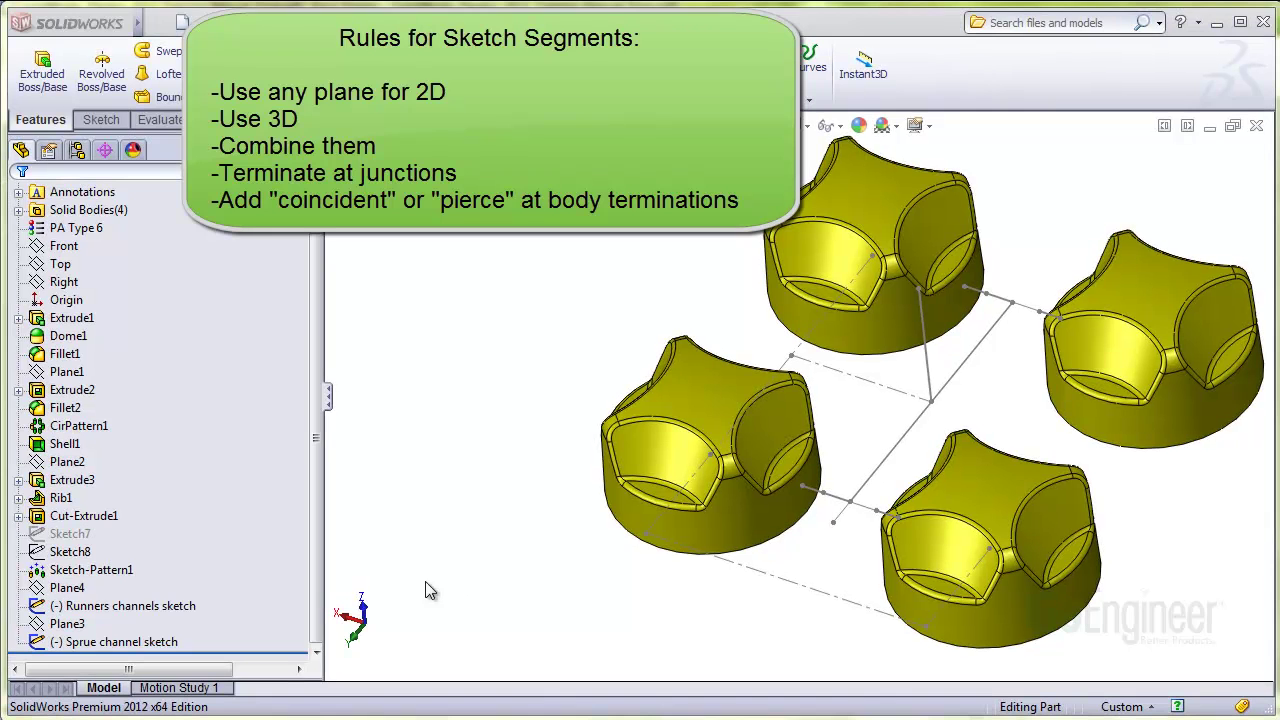
{"action": "left_click", "coordinate": [120, 605]}
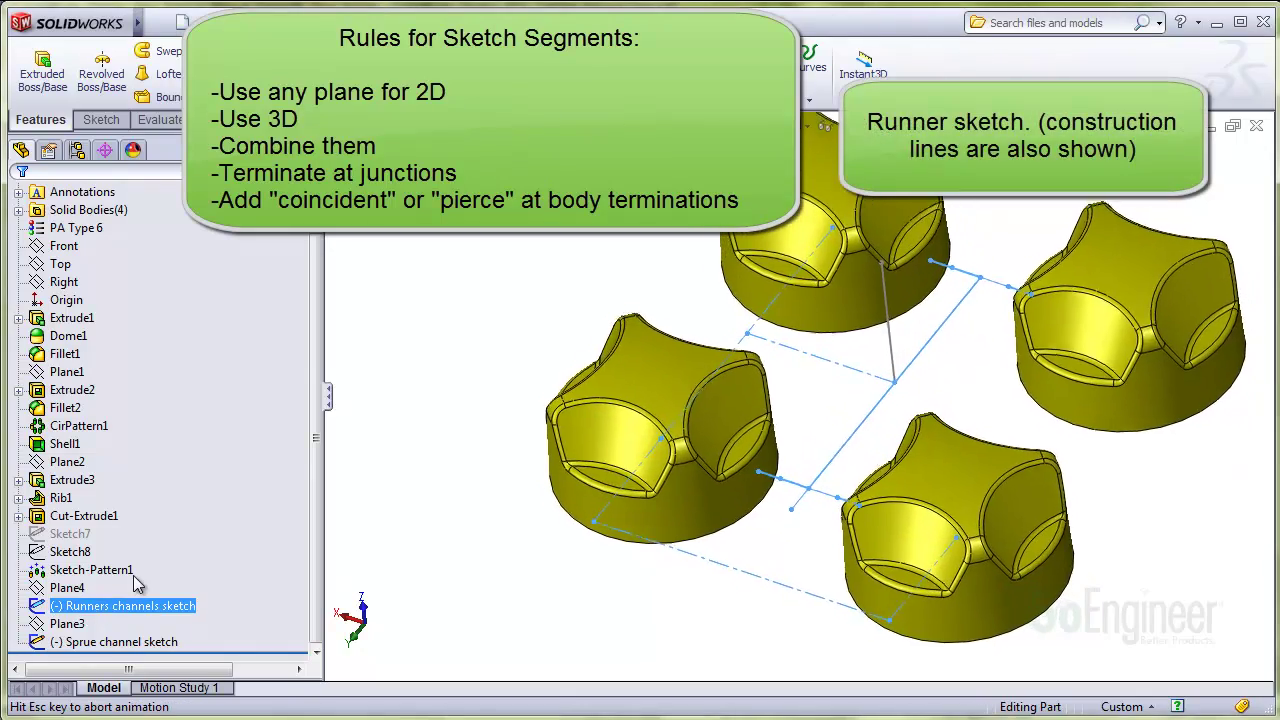
{"action": "middle_click_drag", "start_coordinate": [540, 607], "coordinate": [483, 616]}
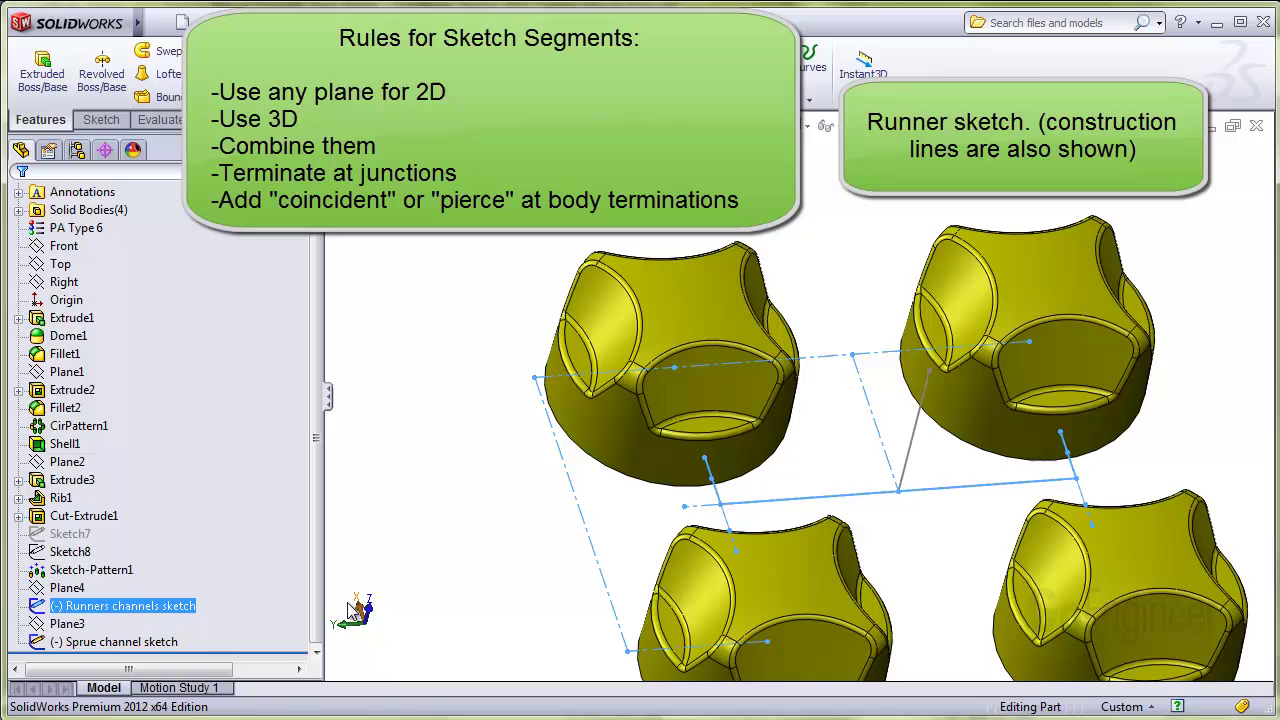
{"action": "left_click", "coordinate": [175, 643]}
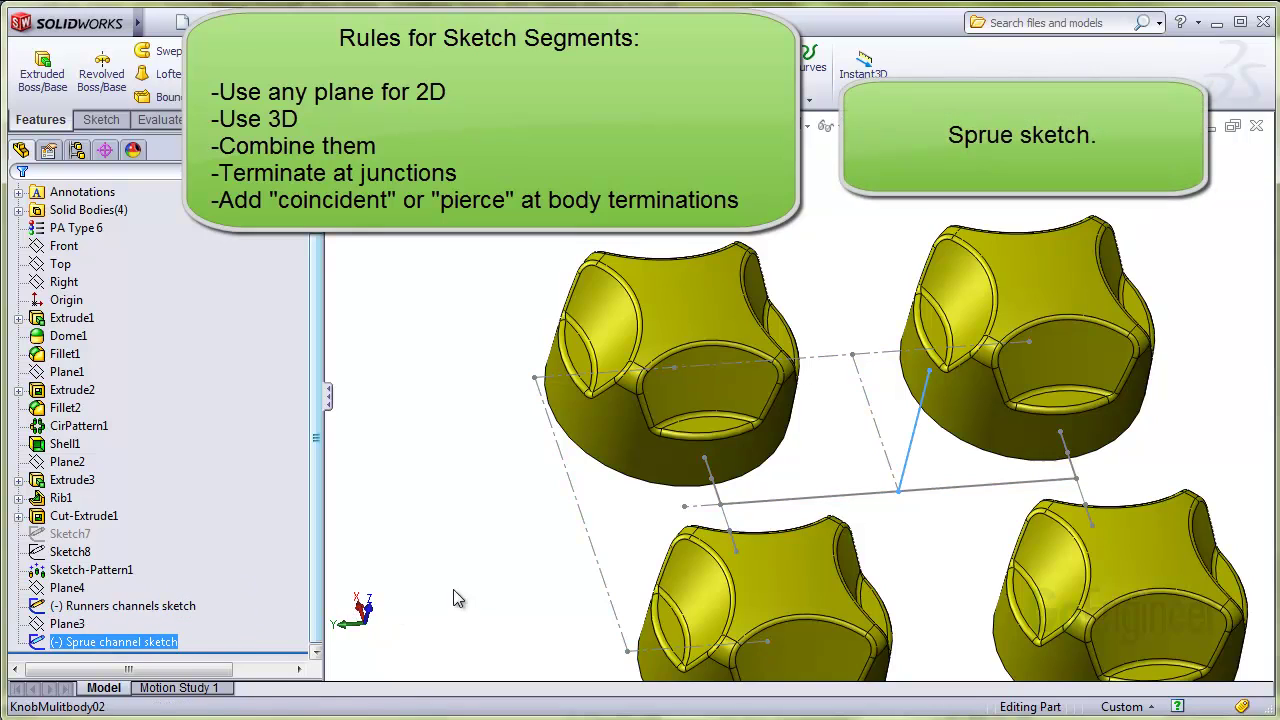
{"action": "mouse_move", "coordinate": [497, 566]}
{"action": "middle_mouse_down"}
{"action": "mouse_move", "coordinate": [493, 430]}
{"action": "mouse_move", "coordinate": [440, 410]}
{"action": "mouse_move", "coordinate": [796, 339]}
{"action": "mouse_move", "coordinate": [568, 412]}
{"action": "mouse_move", "coordinate": [590, 495]}
{"action": "mouse_move", "coordinate": [563, 503]}
{"action": "mouse_move", "coordinate": [553, 532]}
{"action": "middle_mouse_up"}
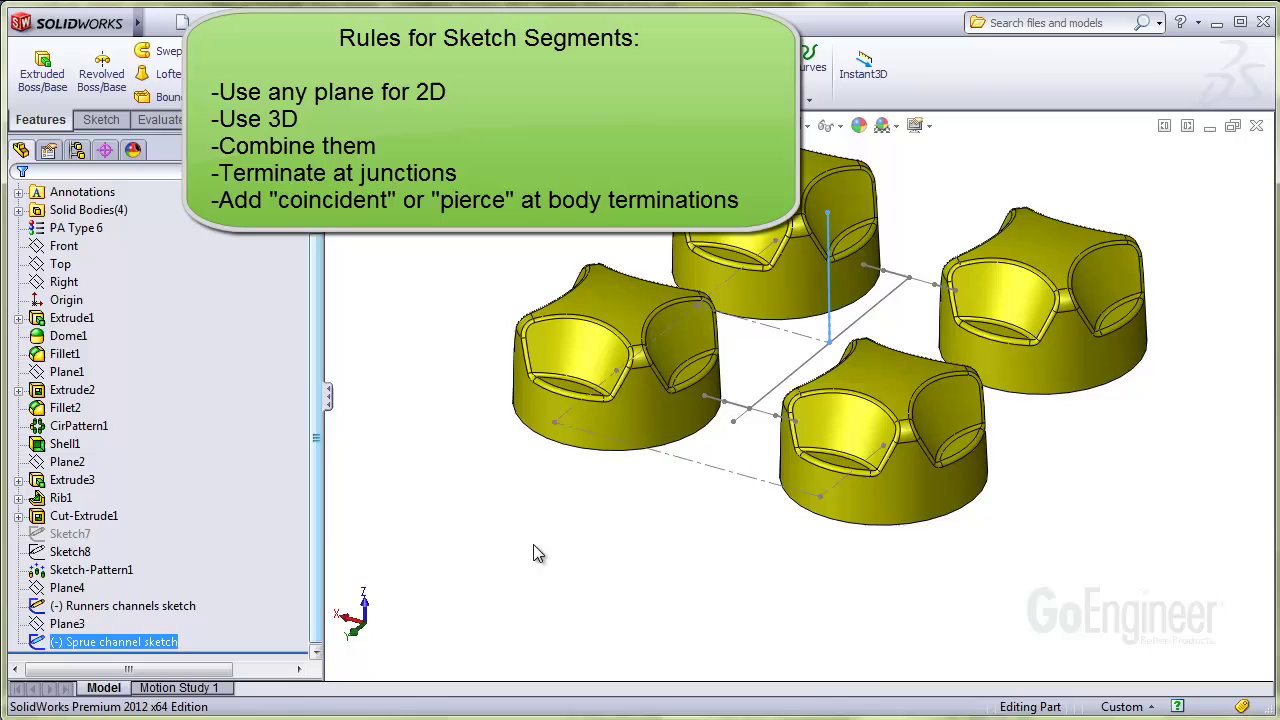
Zoom in on the sprue junction and check the upper and lower runner segments.
{"action": "scroll", "coordinate": [533, 554], "scroll_direction": "down", "scroll_amount": 3}
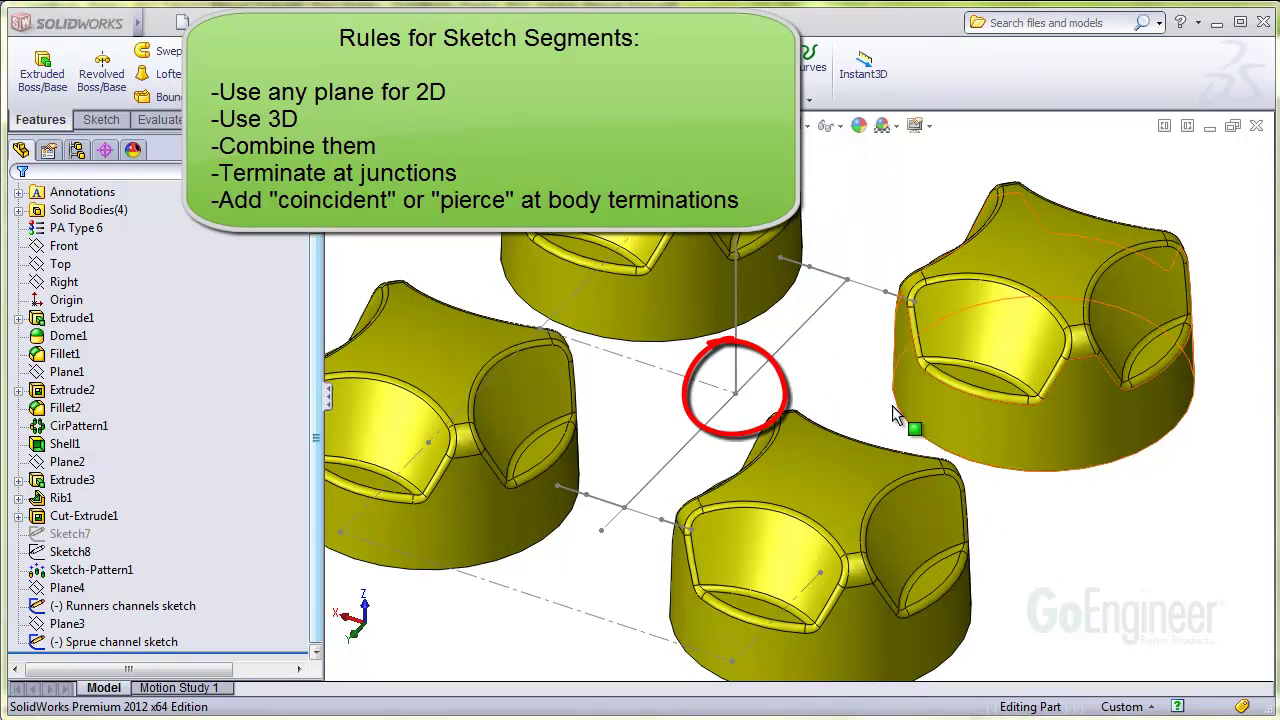
{"action": "middle_click_drag", "start_coordinate": [893, 407], "coordinate": [853, 402]}
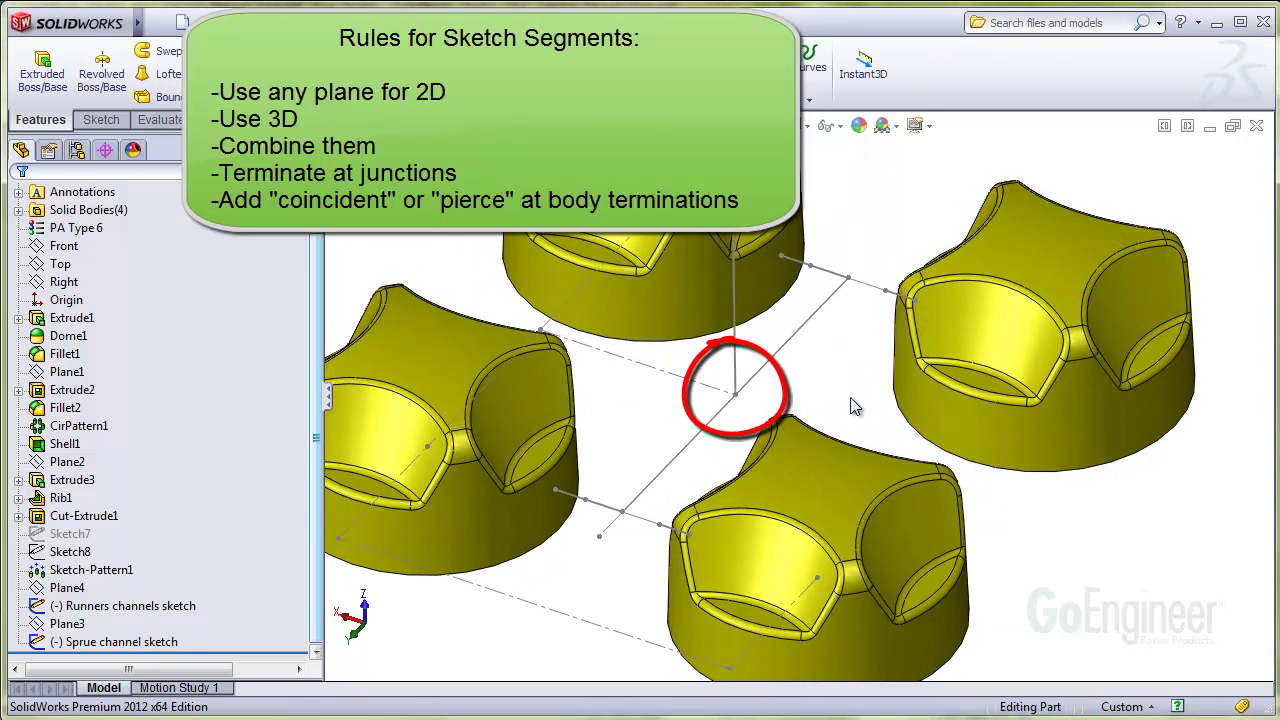
{"action": "left_click", "coordinate": [767, 373]}
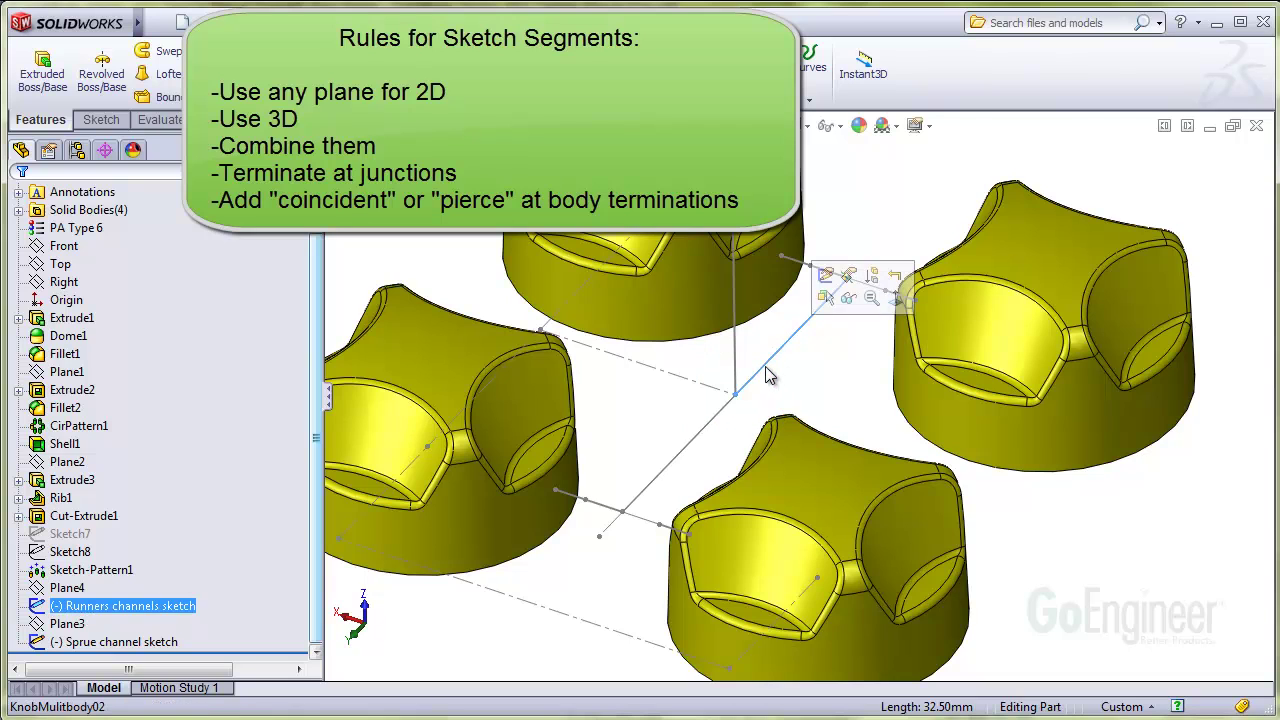
{"action": "left_click", "coordinate": [712, 419]}
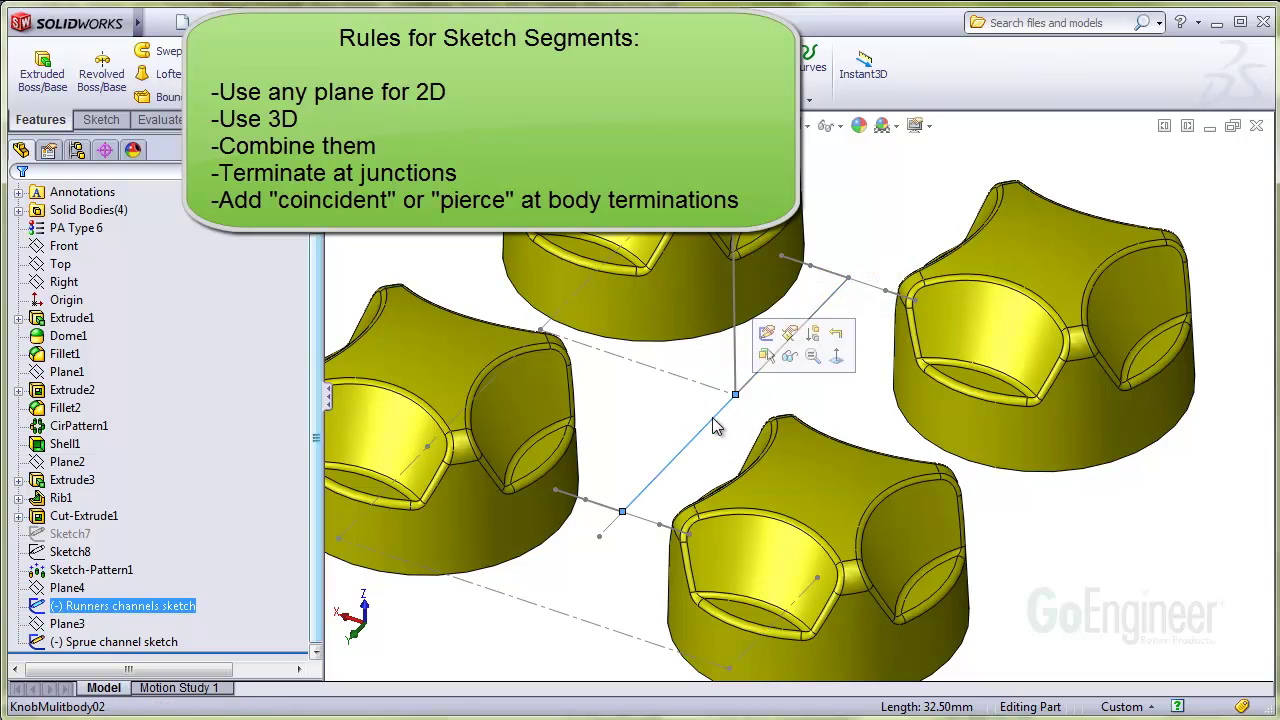
{"action": "left_click", "coordinate": [841, 410]}
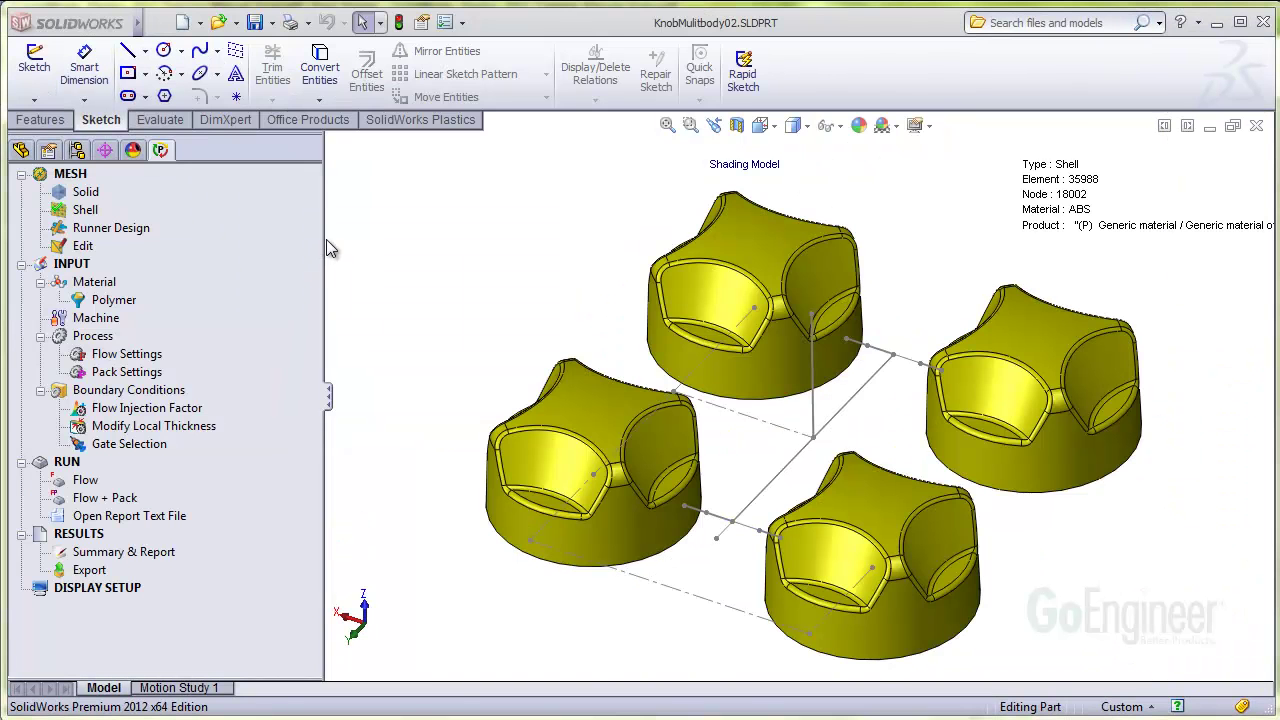
Apply a circular runner to the vertical sprue line, first entered as diameters 8 and 6.
{"action": "right_click", "coordinate": [135, 232]}
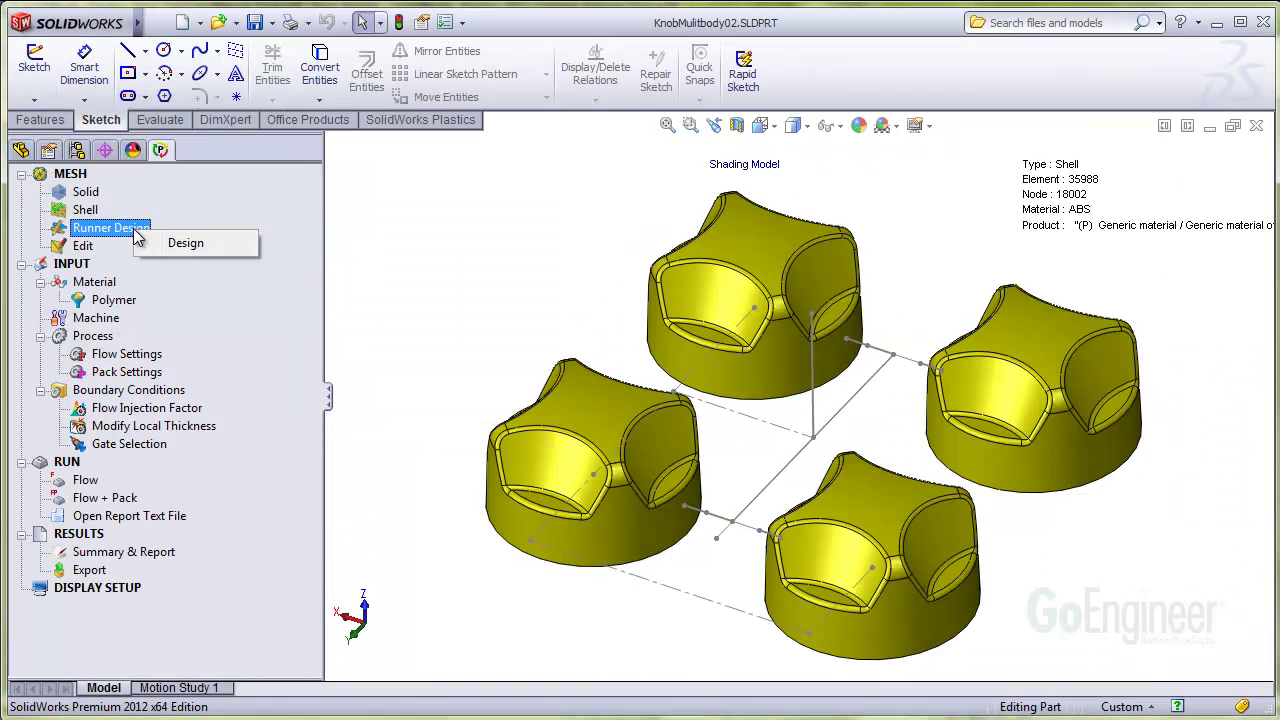
{"action": "left_click", "coordinate": [185, 244]}
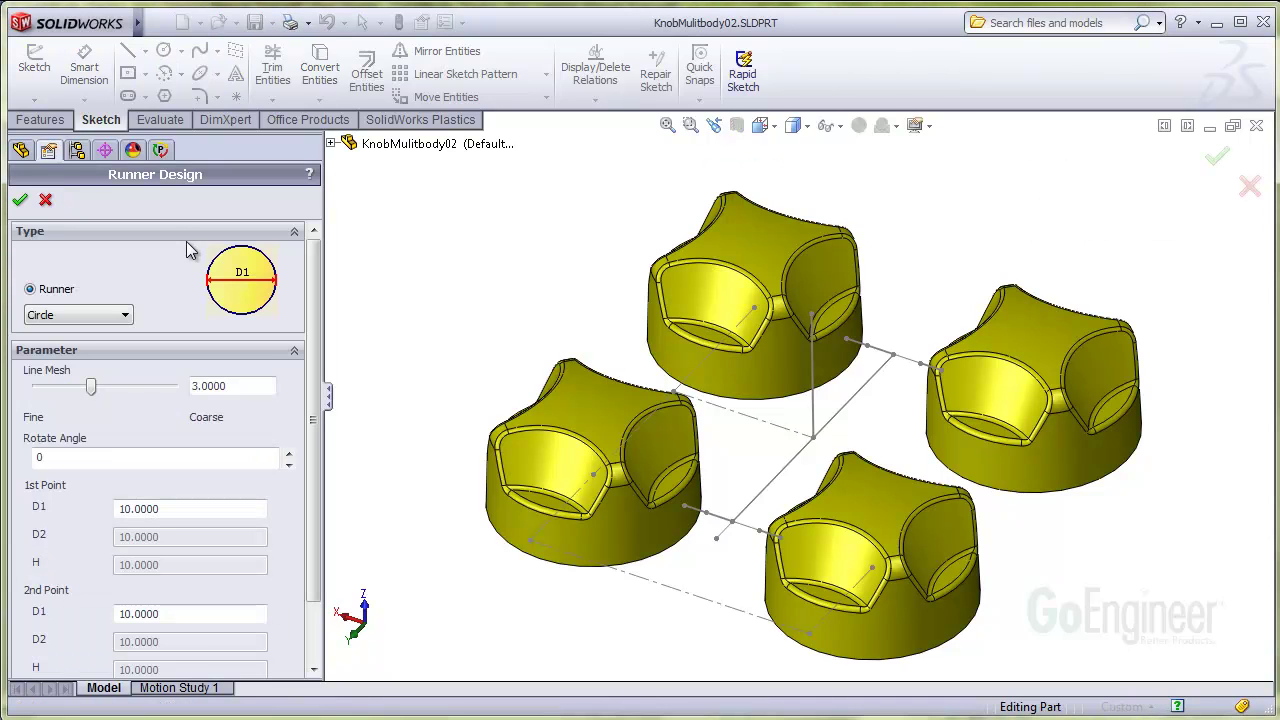
{"action": "left_click", "coordinate": [118, 317]}
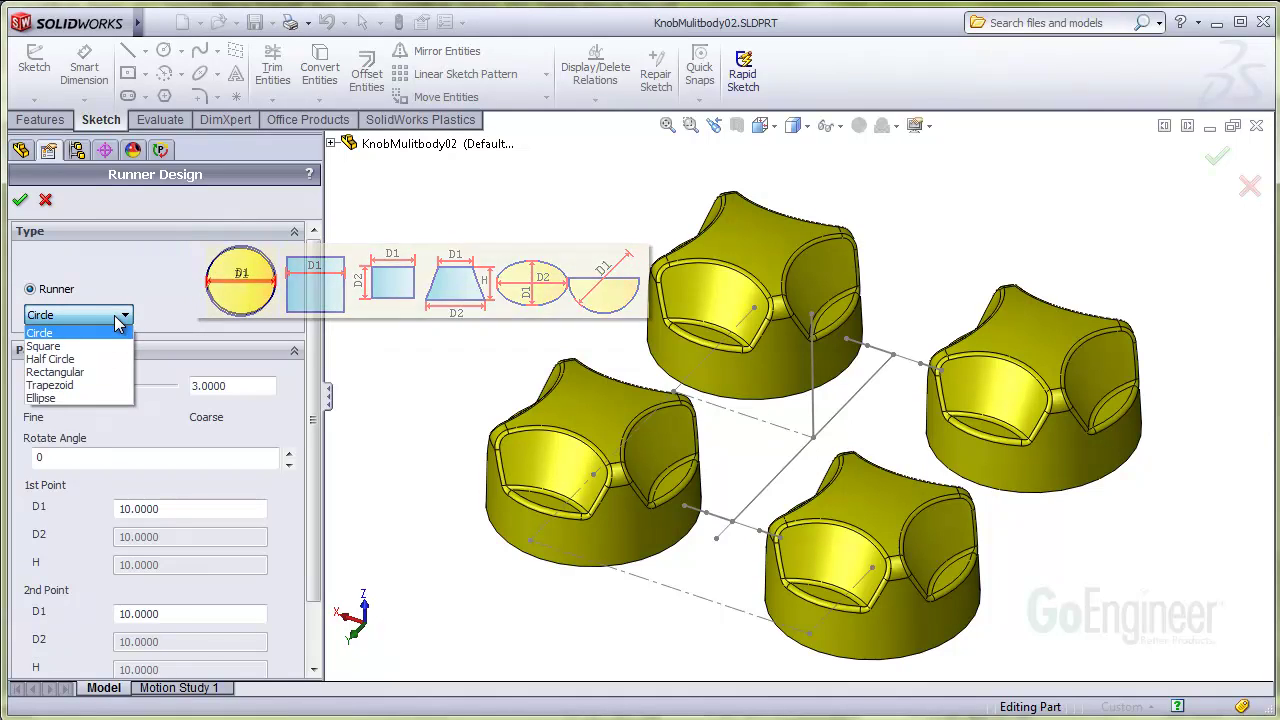
{"action": "left_click", "coordinate": [113, 333]}
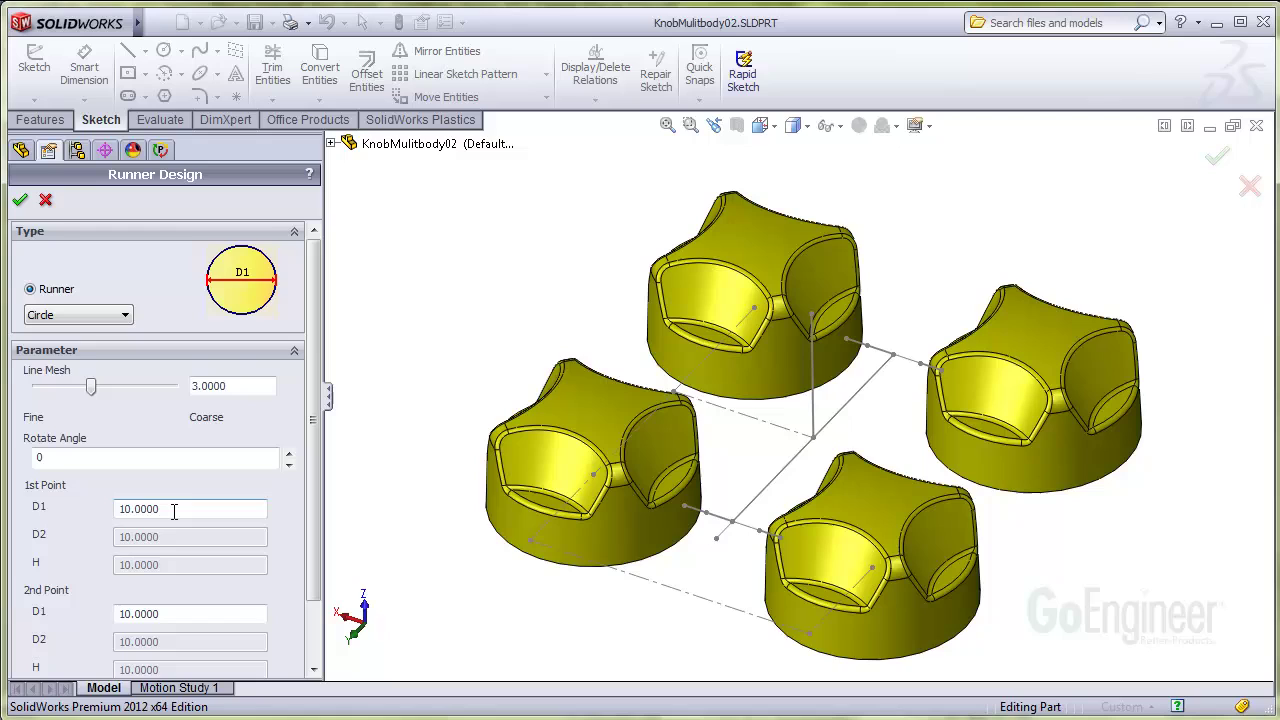
{"action": "left_click_drag", "start_coordinate": [143, 508], "coordinate": [106, 514]}
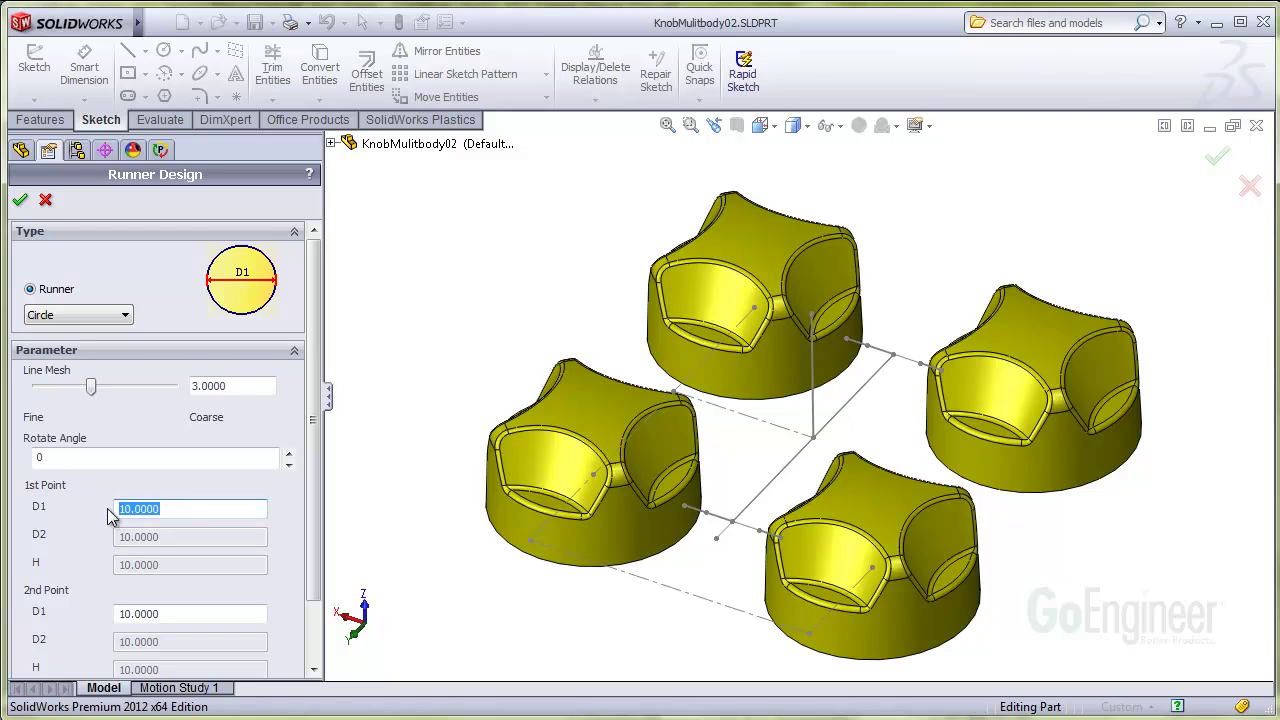
{"action": "type", "text": "8"}
{"action": "left_click_drag", "start_coordinate": [309, 531], "coordinate": [313, 585]}
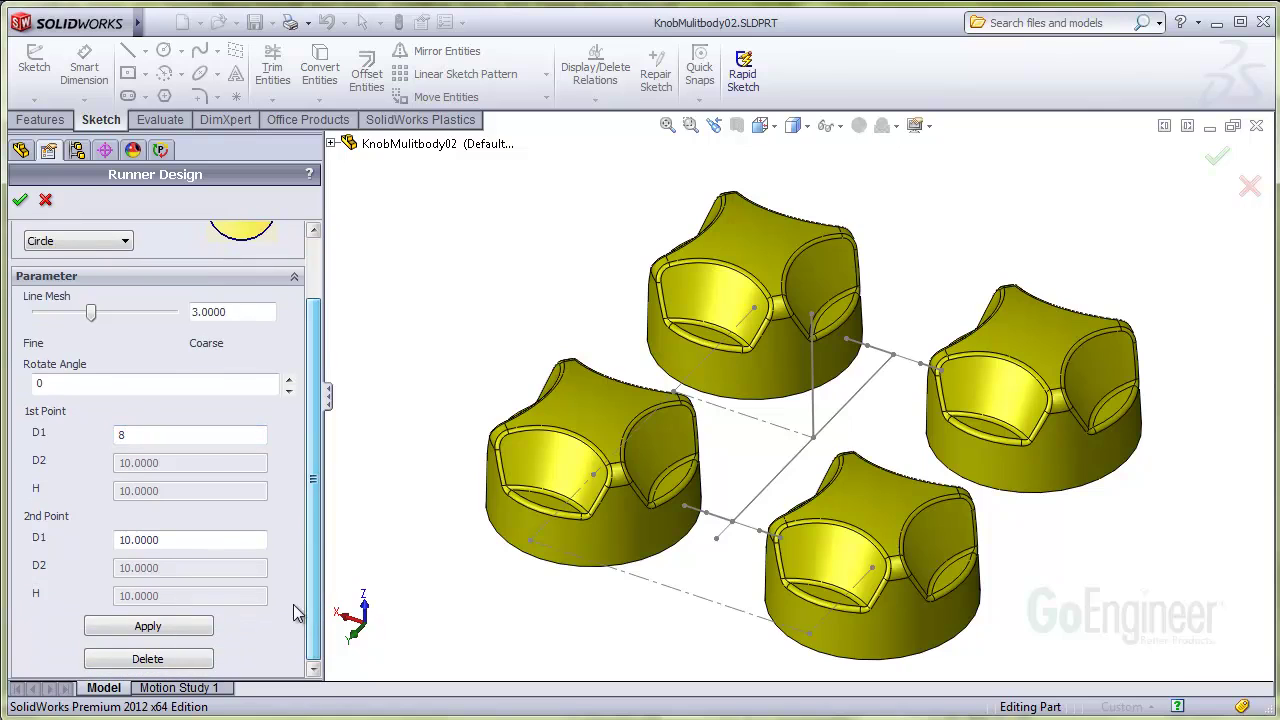
{"action": "left_click_drag", "start_coordinate": [180, 541], "coordinate": [108, 541]}
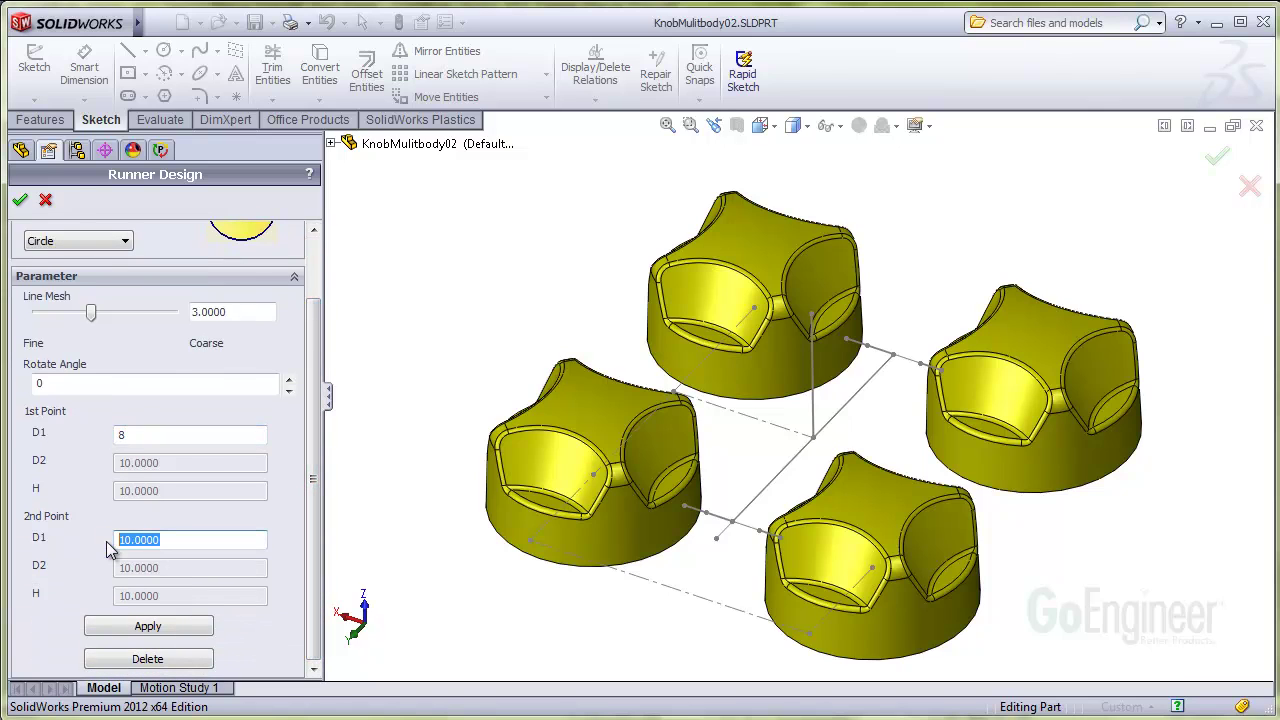
{"action": "type", "text": "6"}
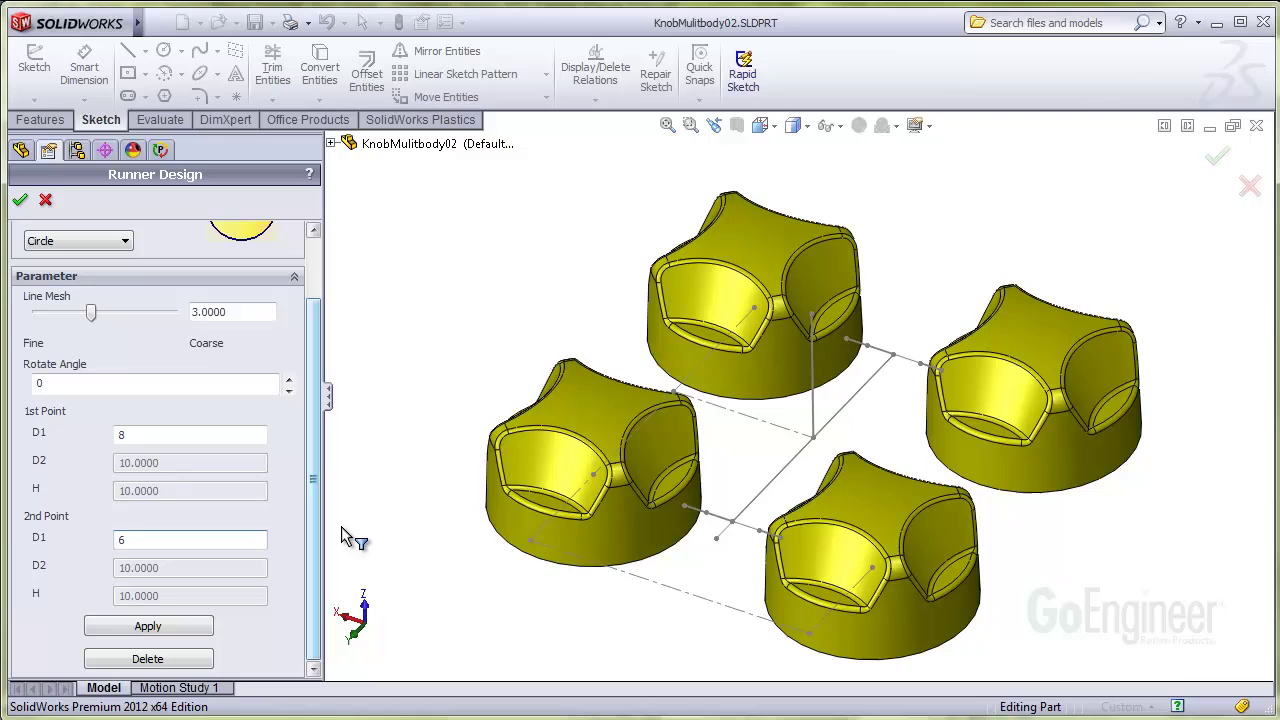
{"action": "left_click", "coordinate": [815, 398]}
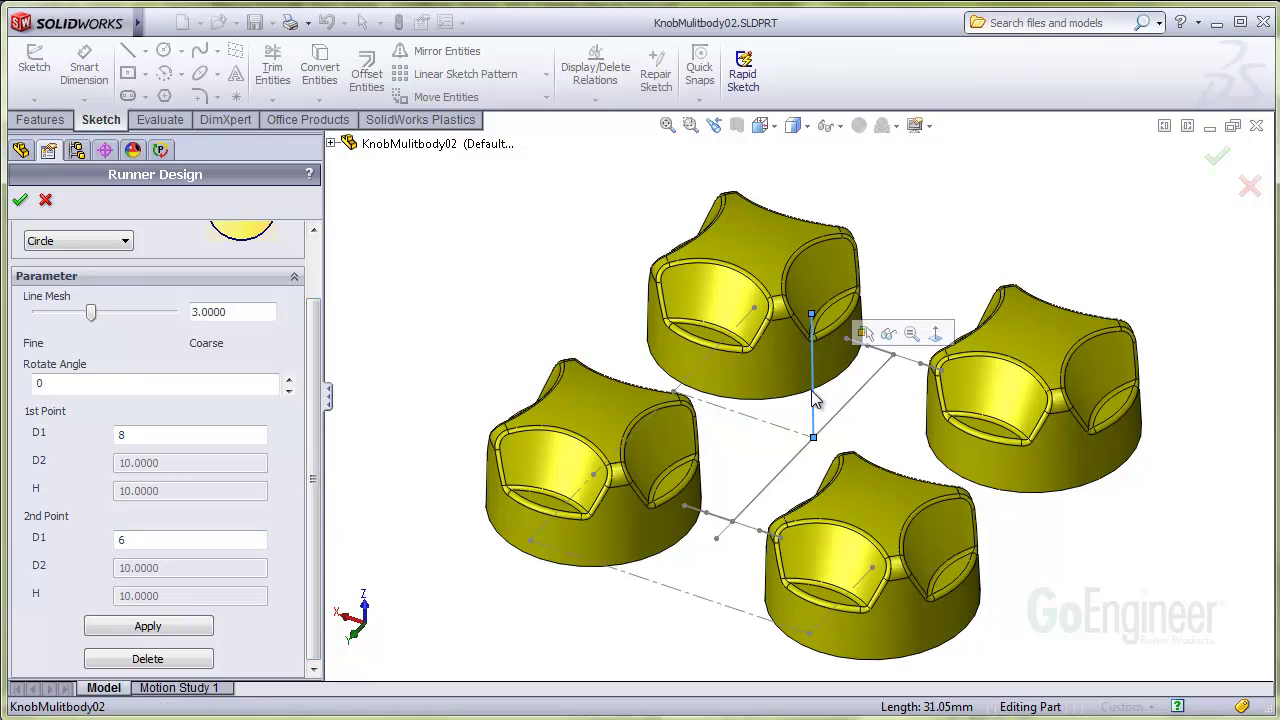
{"action": "left_click", "coordinate": [197, 629]}
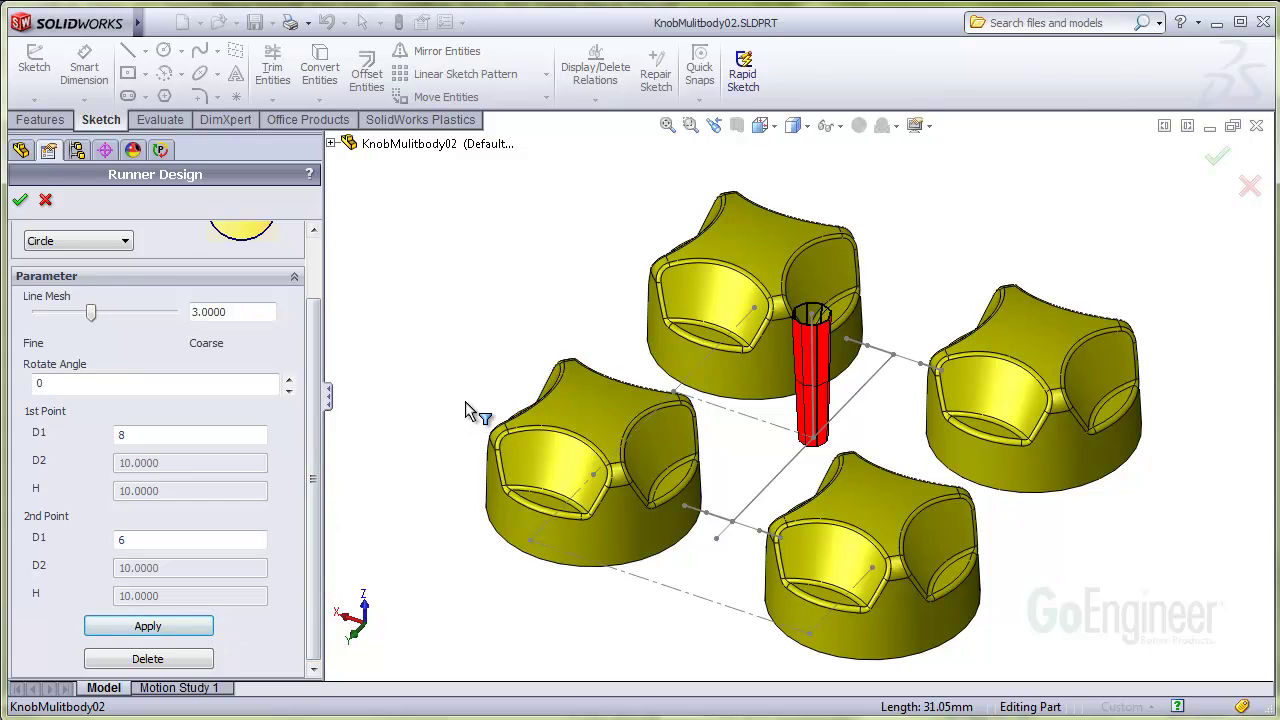
Rebuild the sprue taper with diameter 6 at the first point and 8 at the second.
{"action": "middle_click_drag", "start_coordinate": [465, 410], "coordinate": [405, 418]}
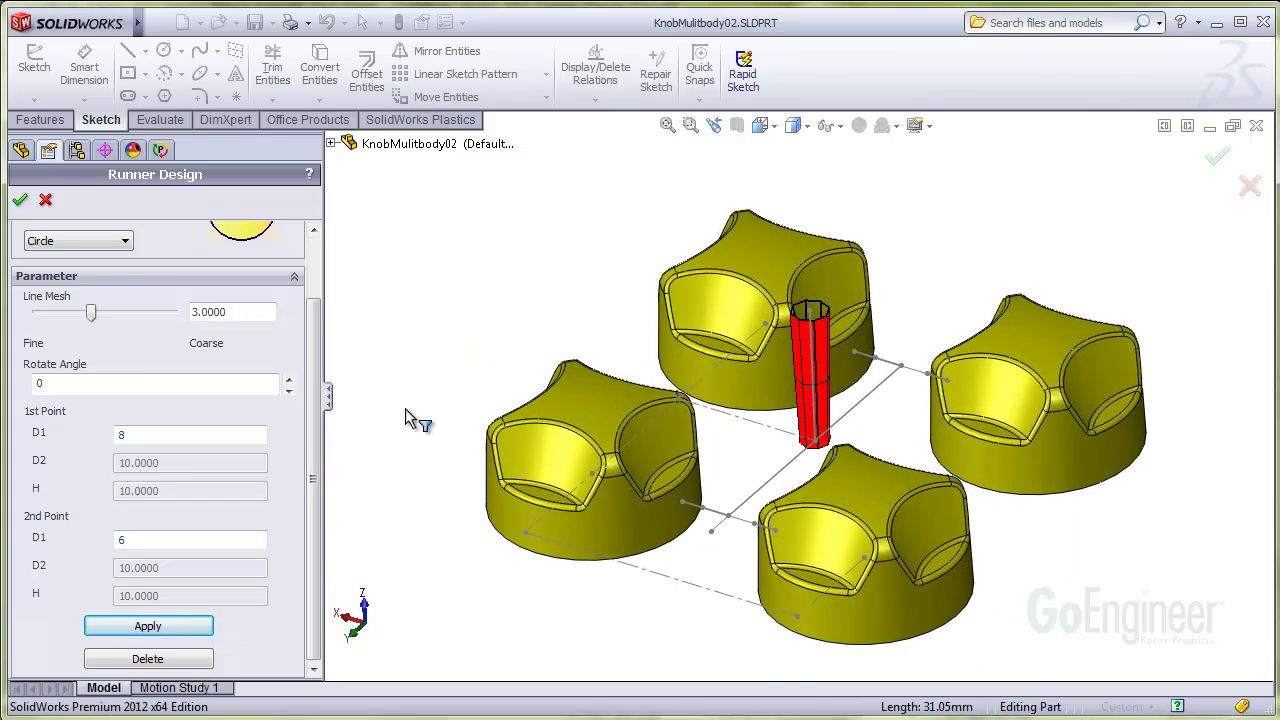
{"action": "double_click", "coordinate": [113, 433]}
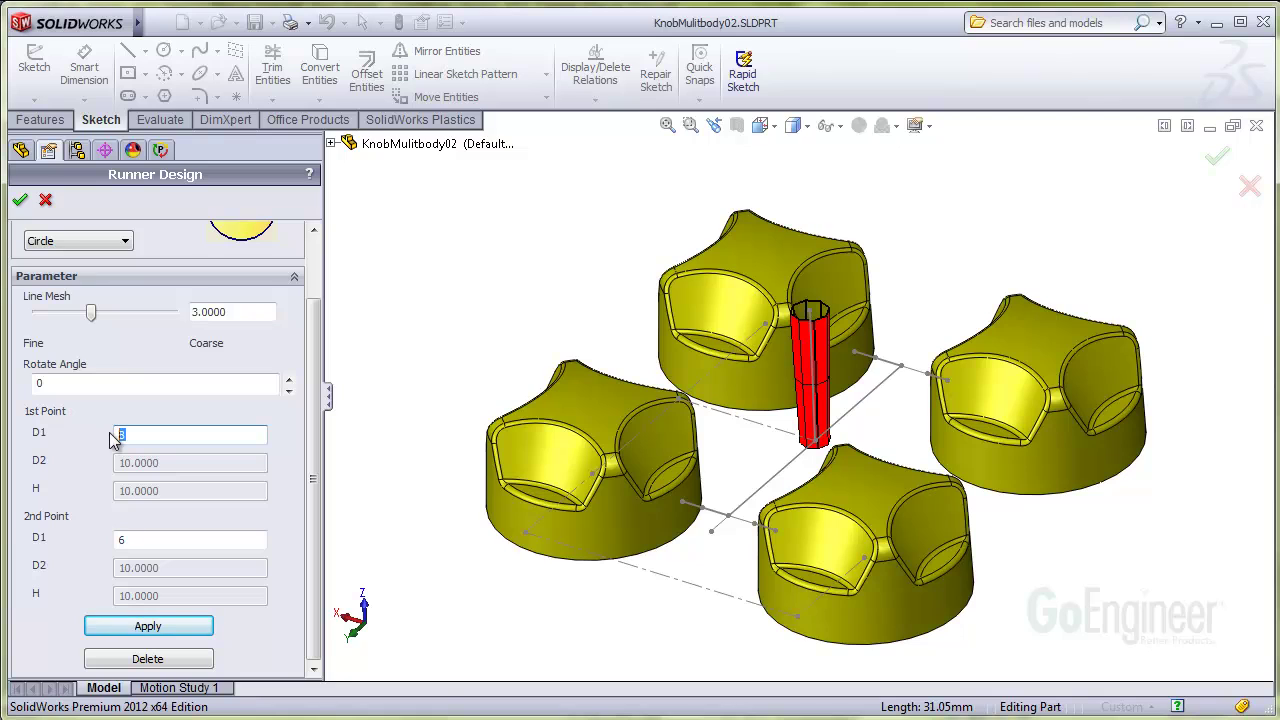
{"action": "type", "text": "6"}
{"action": "double_click", "coordinate": [117, 540]}
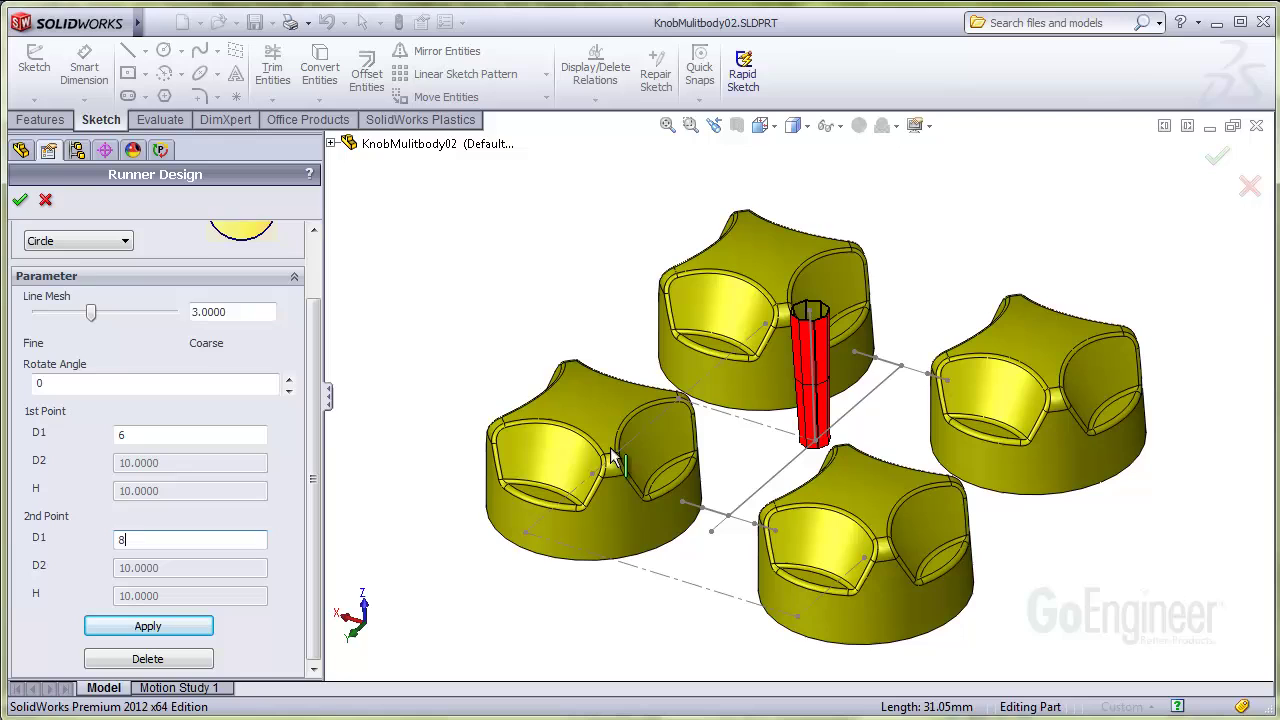
{"action": "left_click", "coordinate": [812, 393]}
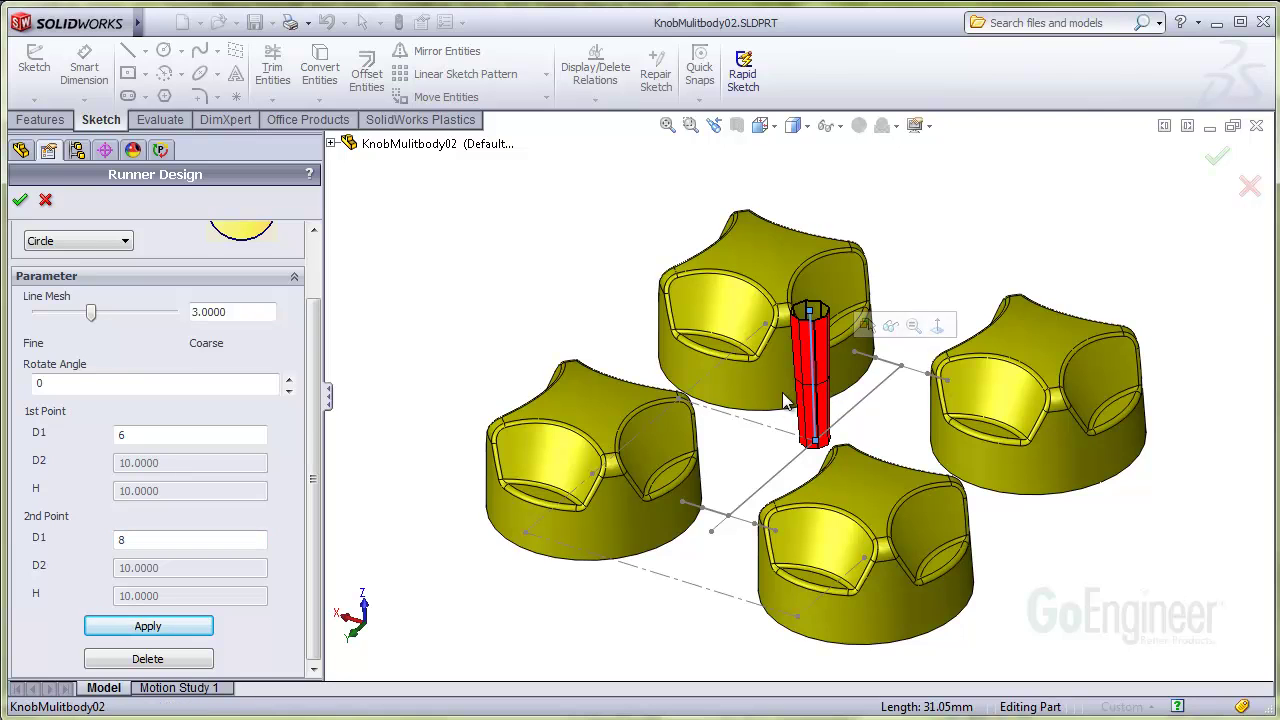
{"action": "left_click", "coordinate": [199, 627]}
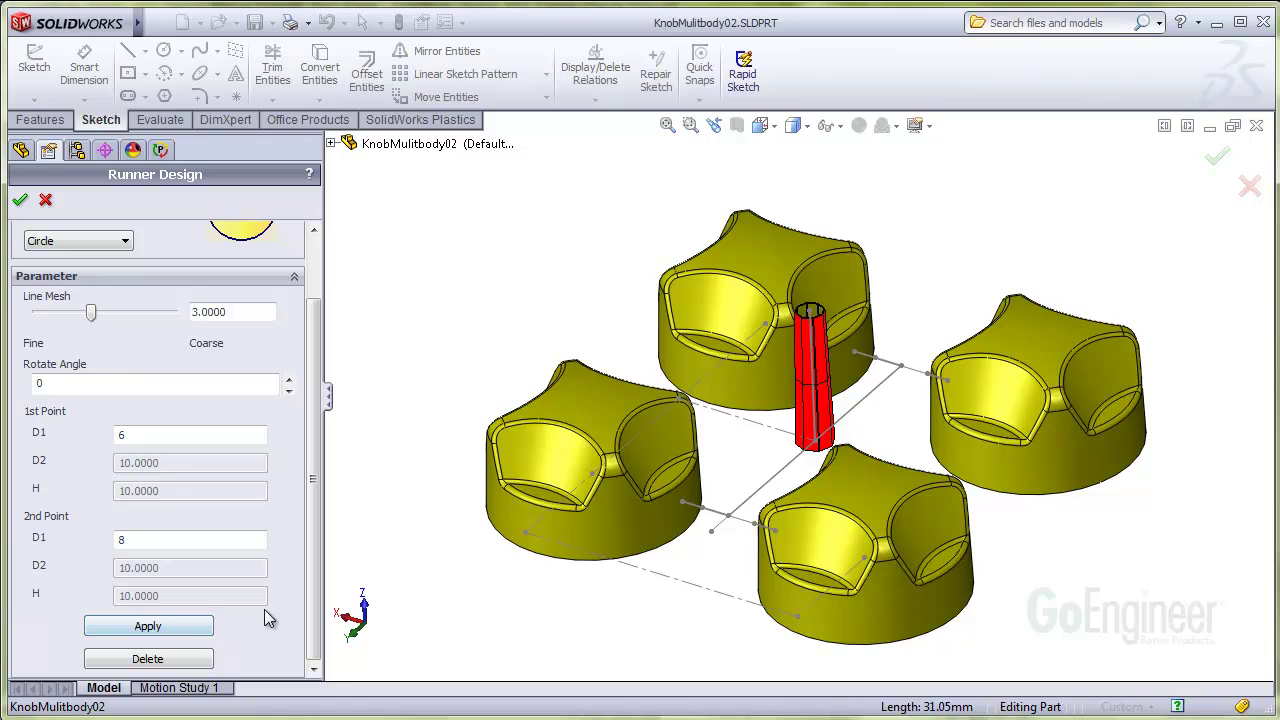
Set the second-point diameter to 6 and apply runners along the lines toward the right and front knobs.
{"action": "double_click", "coordinate": [138, 538]}
{"action": "type", "text": "6"}
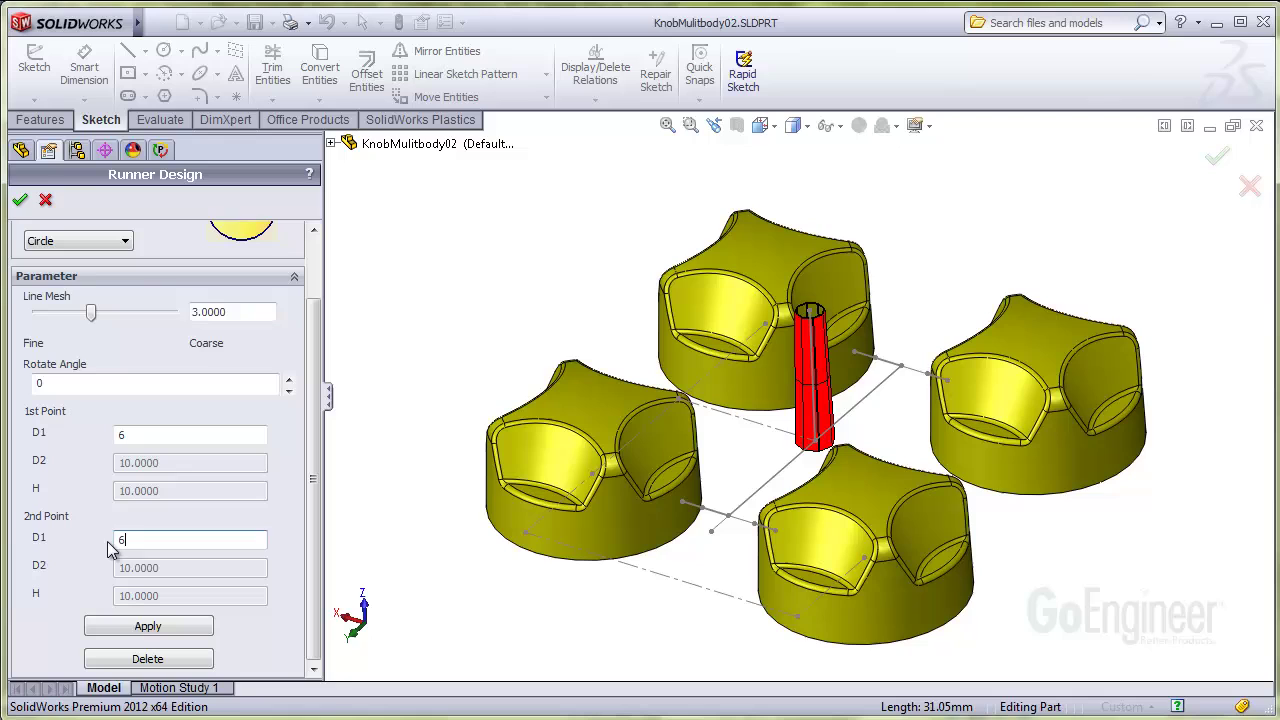
{"action": "left_click", "coordinate": [874, 392]}
{"action": "left_click", "coordinate": [165, 630]}
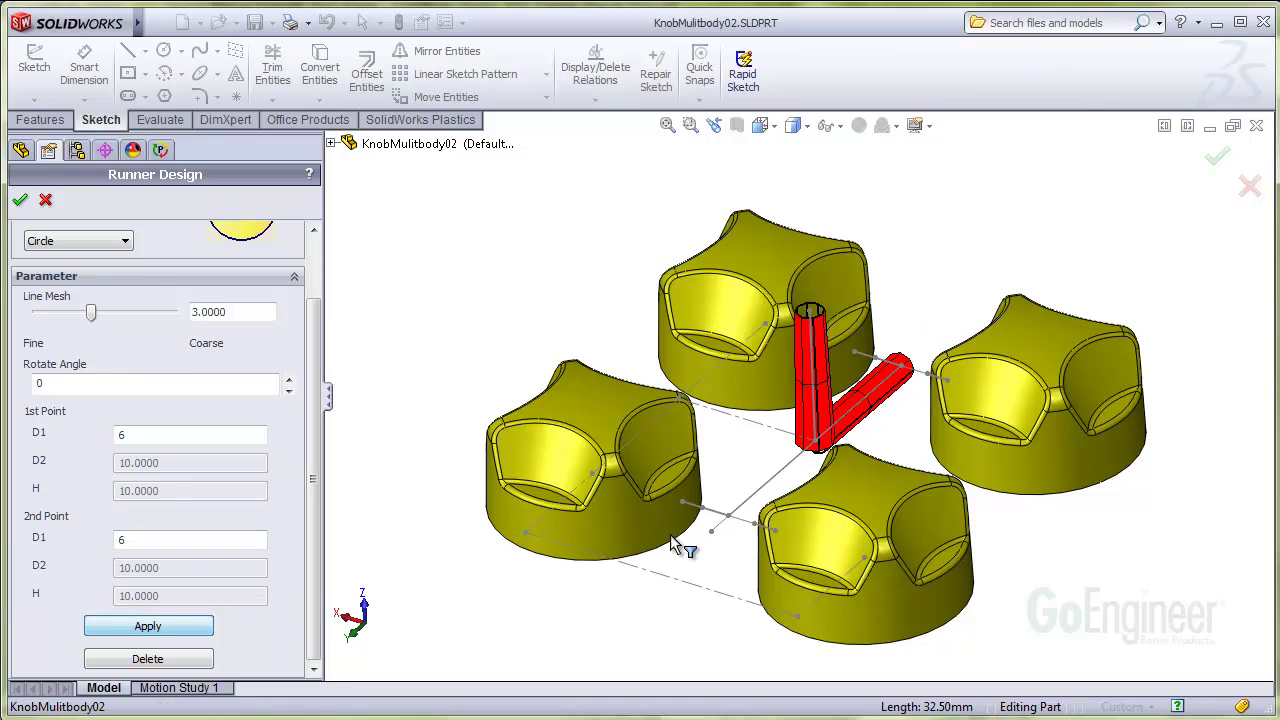
{"action": "left_click", "coordinate": [766, 494]}
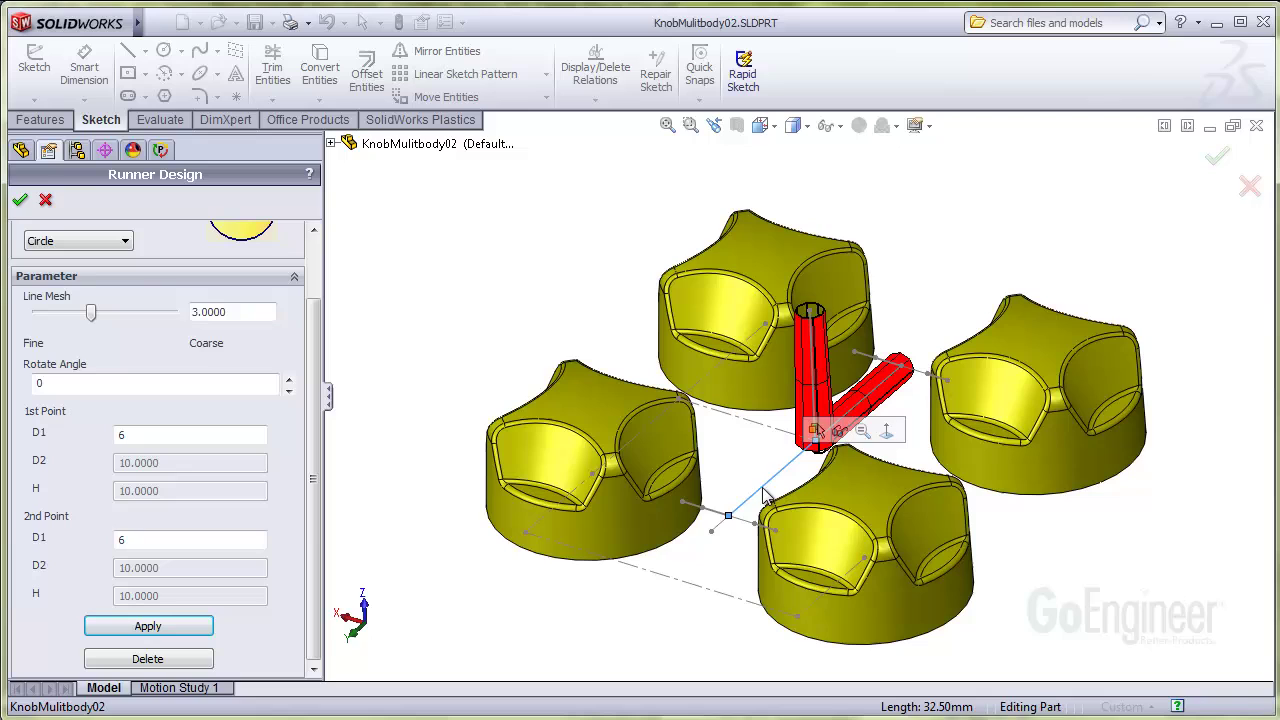
{"action": "left_click", "coordinate": [178, 625]}
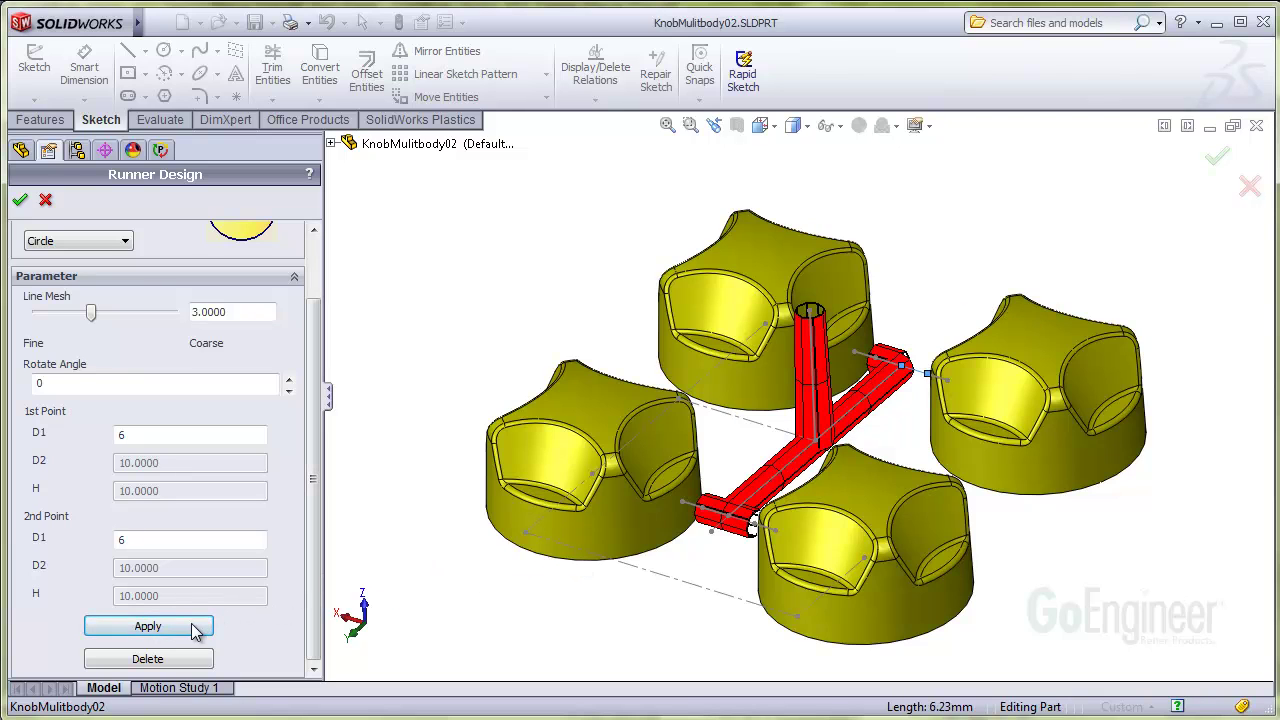
{"action": "left_click", "coordinate": [195, 627]}
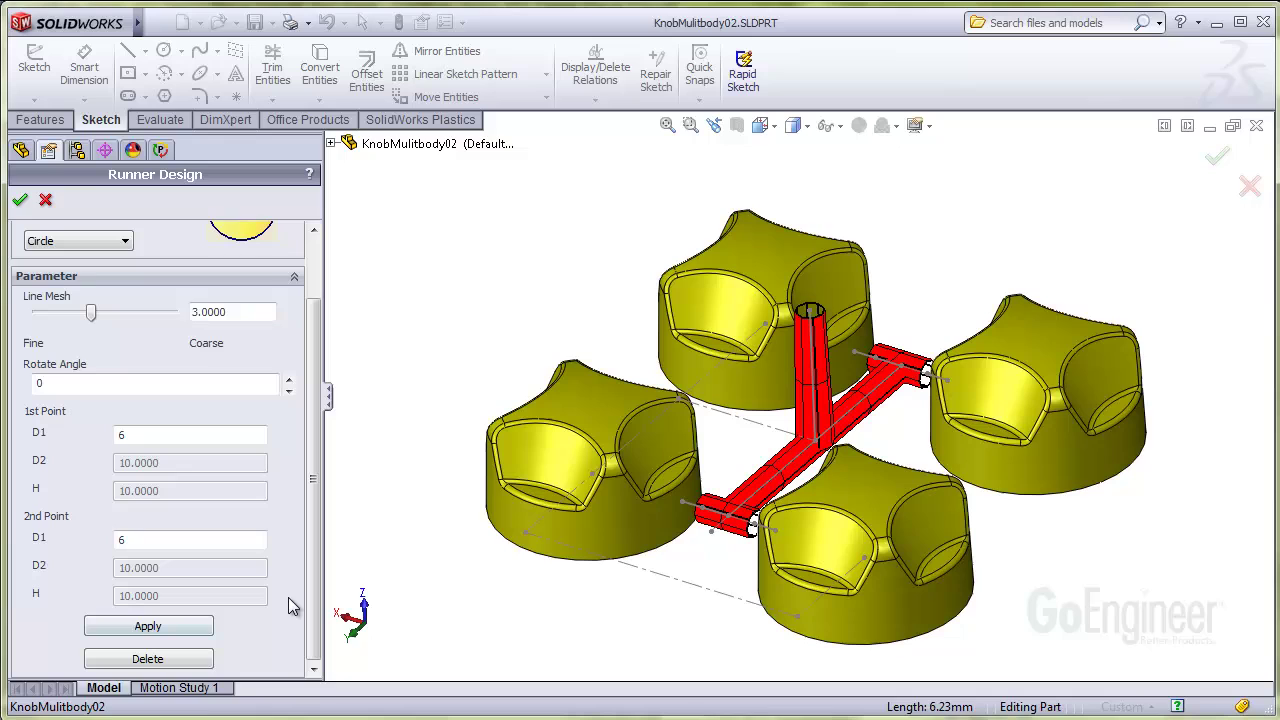
Taper the runner ends at the left, front and right knobs down to diameter 1.
{"action": "type", "text": "1"}
{"action": "left_click", "coordinate": [205, 626]}
{"action": "left_click", "coordinate": [774, 530]}
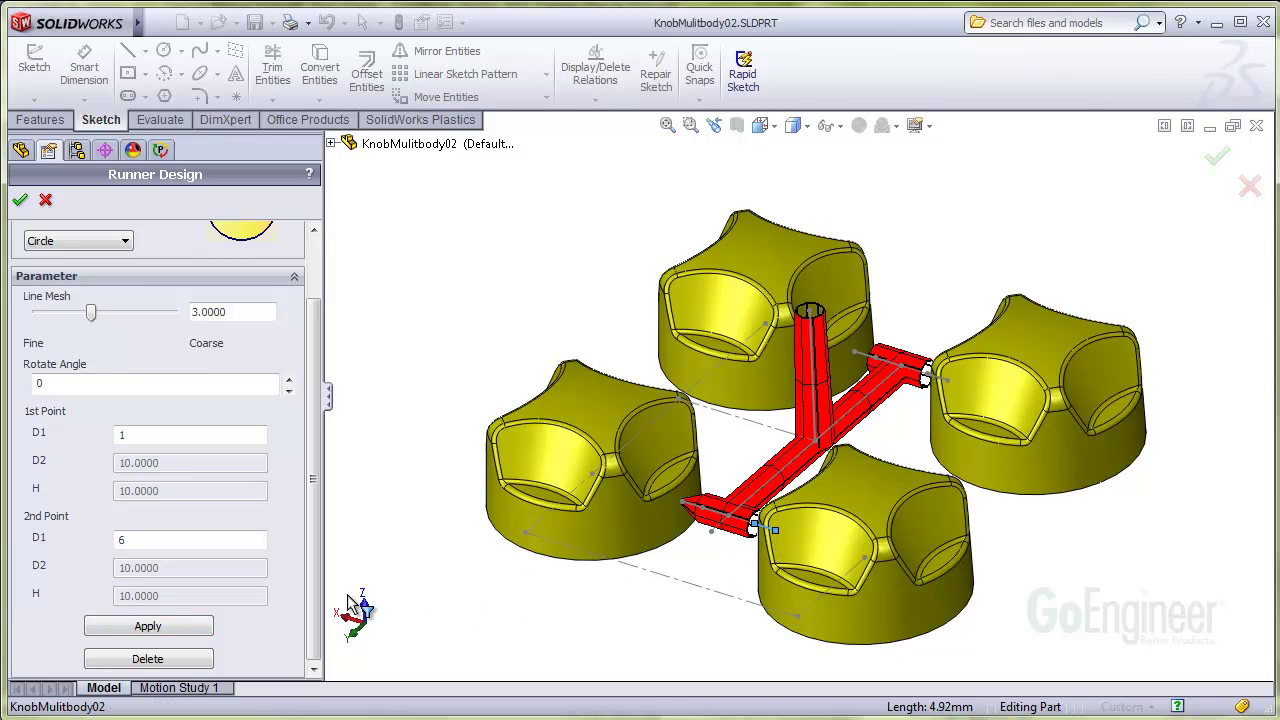
{"action": "left_click", "coordinate": [200, 628]}
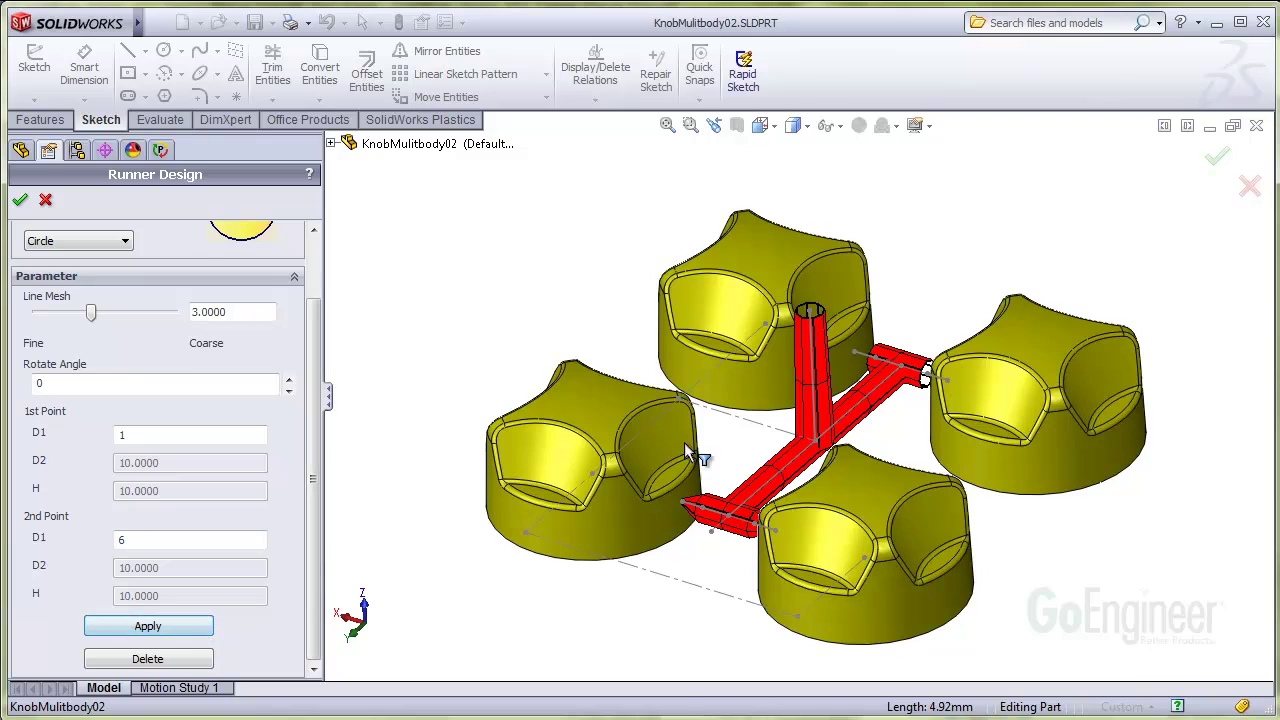
{"action": "left_click", "coordinate": [871, 362]}
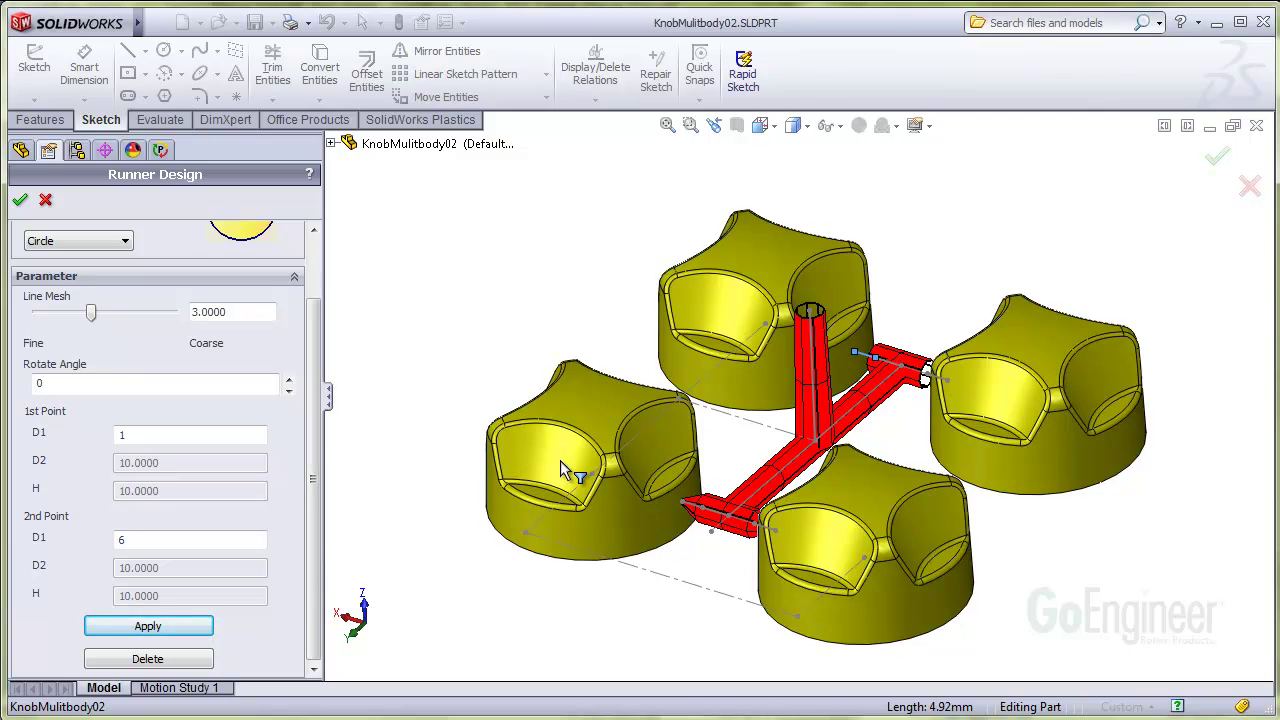
{"action": "left_click", "coordinate": [195, 623]}
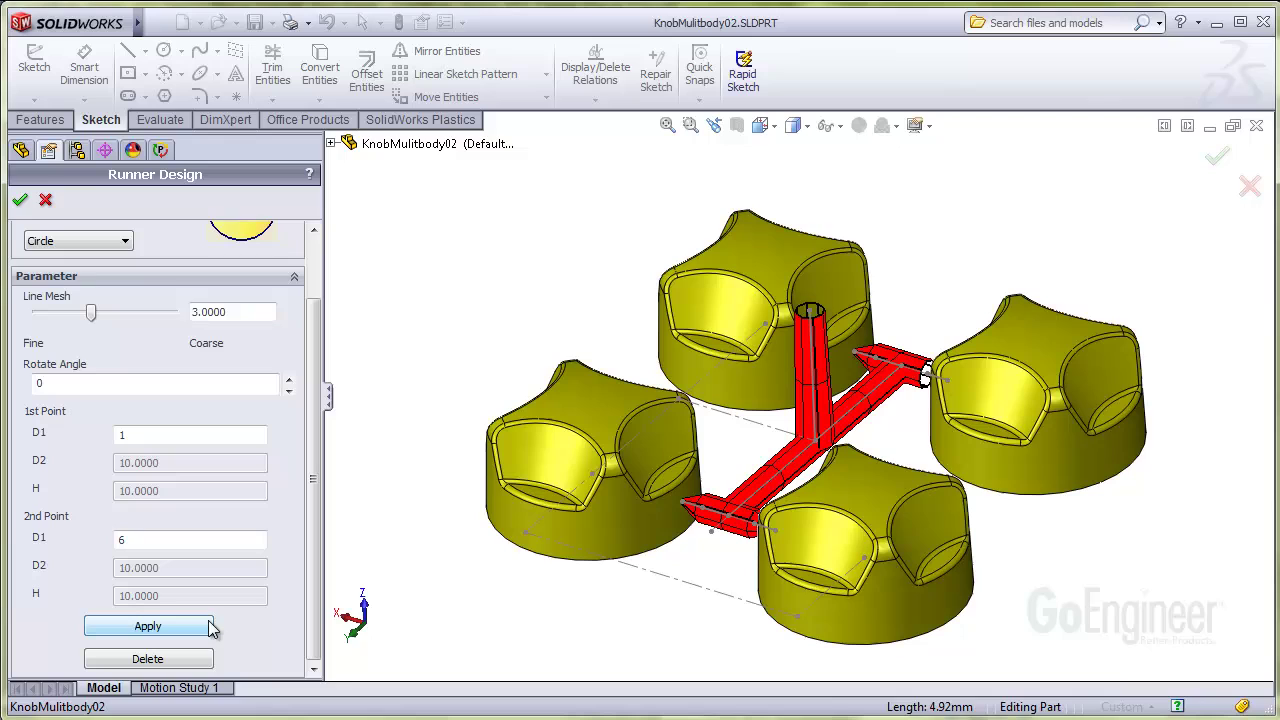
{"action": "left_click", "coordinate": [942, 380]}
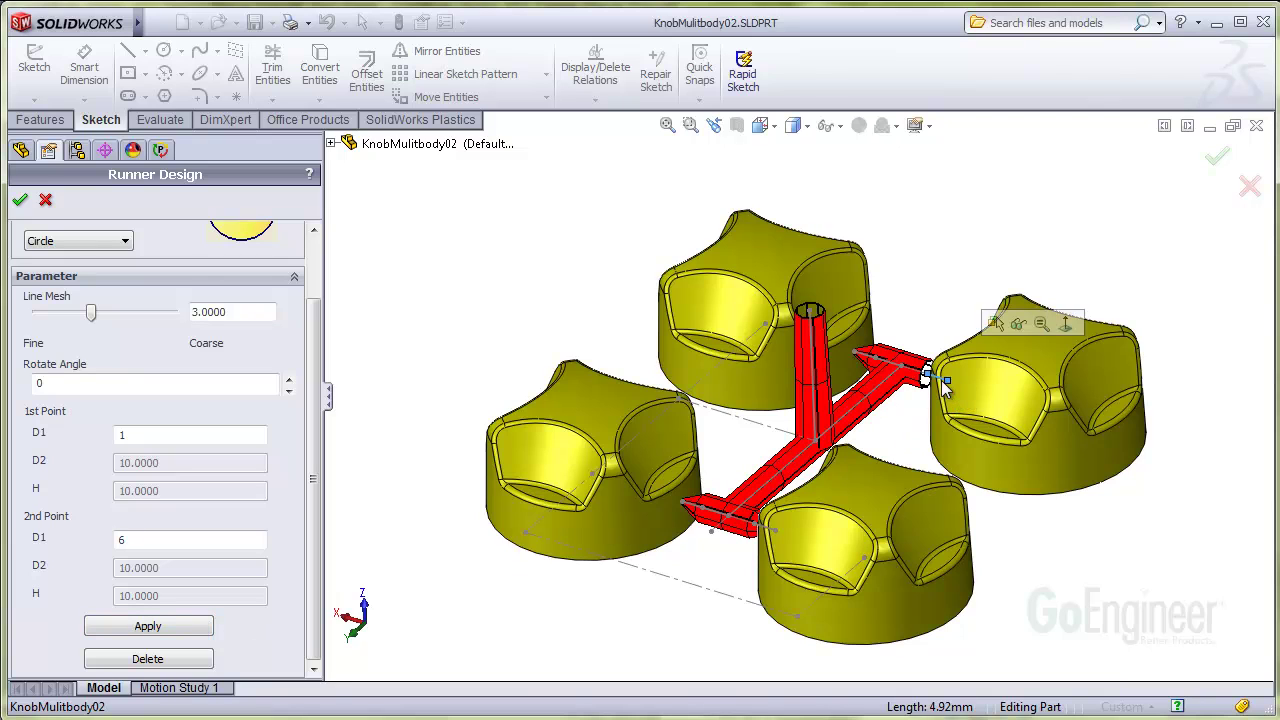
{"action": "left_click", "coordinate": [195, 626]}
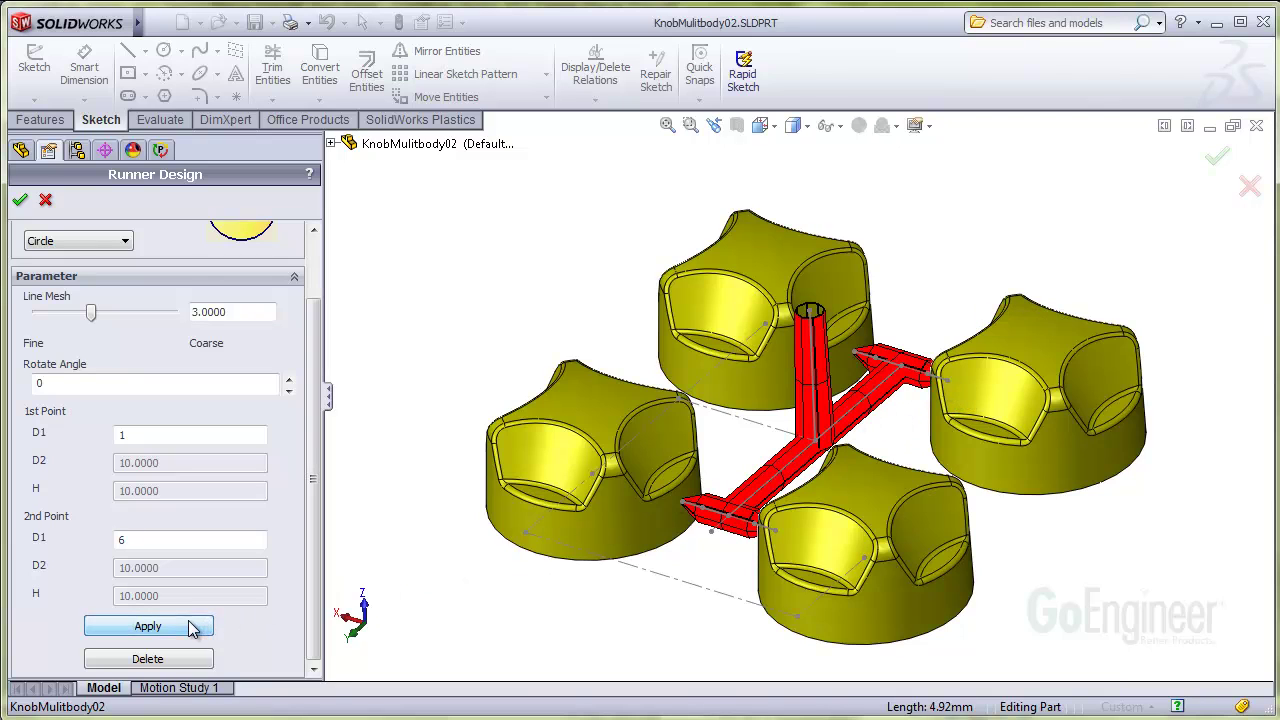
{"action": "mouse_move", "coordinate": [451, 531]}
{"action": "middle_mouse_down"}
{"action": "mouse_move", "coordinate": [480, 535]}
{"action": "mouse_move", "coordinate": [446, 531]}
{"action": "mouse_move", "coordinate": [449, 543]}
{"action": "middle_mouse_up"}
{"action": "scroll", "coordinate": [313, 545], "scroll_direction": "up", "scroll_amount": 3}
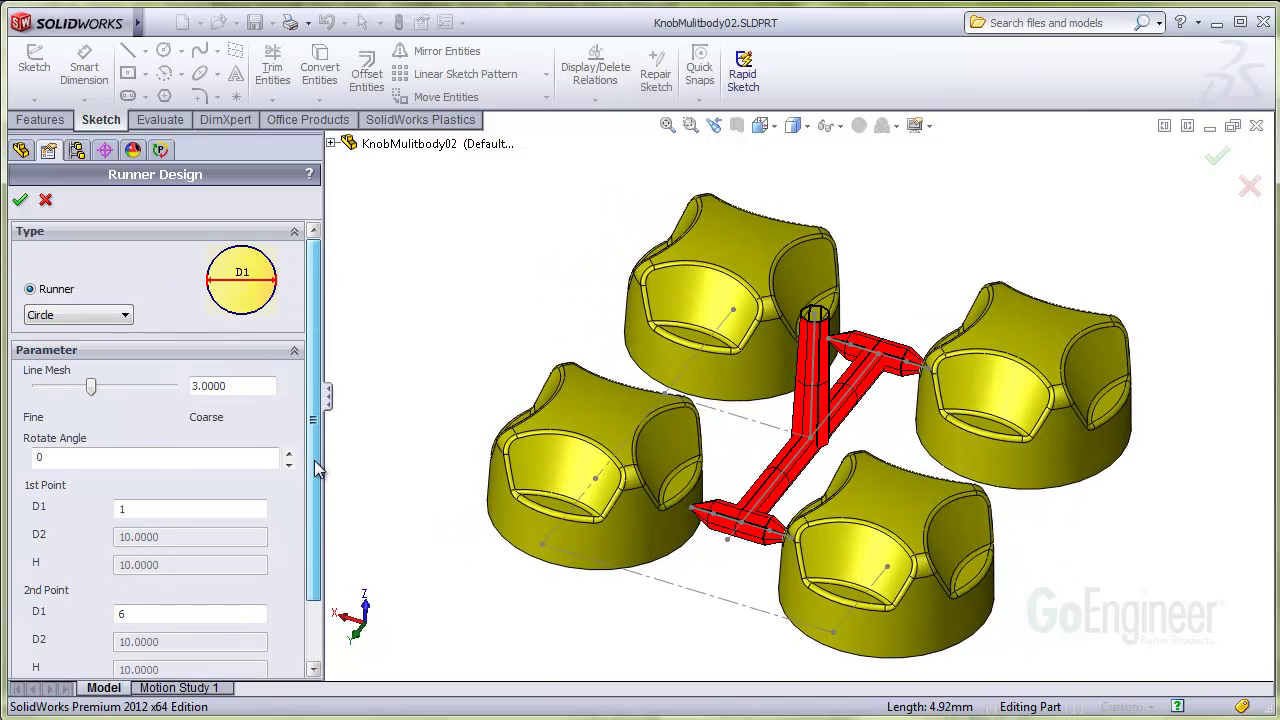
Finish the runner layout and place a 3 mm gate on the node at the sprue top.
{"action": "left_click", "coordinate": [20, 200]}
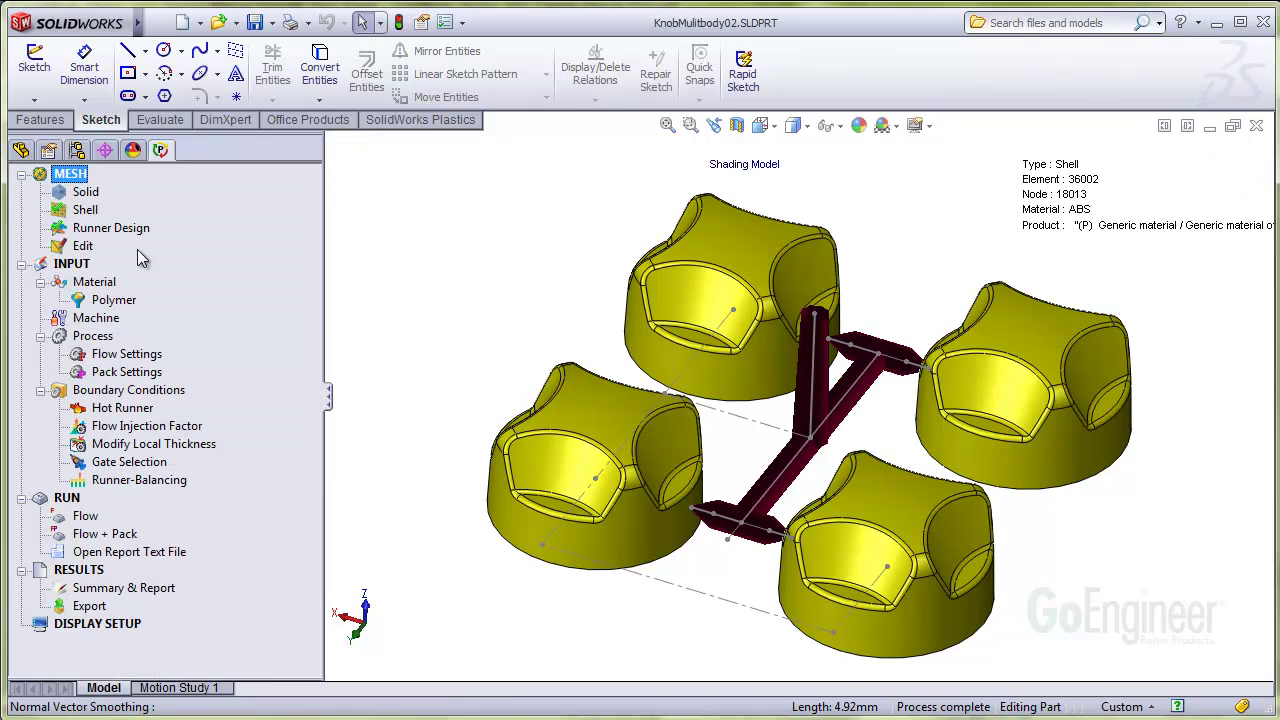
{"action": "mouse_move", "coordinate": [495, 379]}
{"action": "middle_mouse_down"}
{"action": "mouse_move", "coordinate": [477, 374]}
{"action": "mouse_move", "coordinate": [500, 371]}
{"action": "mouse_move", "coordinate": [489, 380]}
{"action": "middle_mouse_up"}
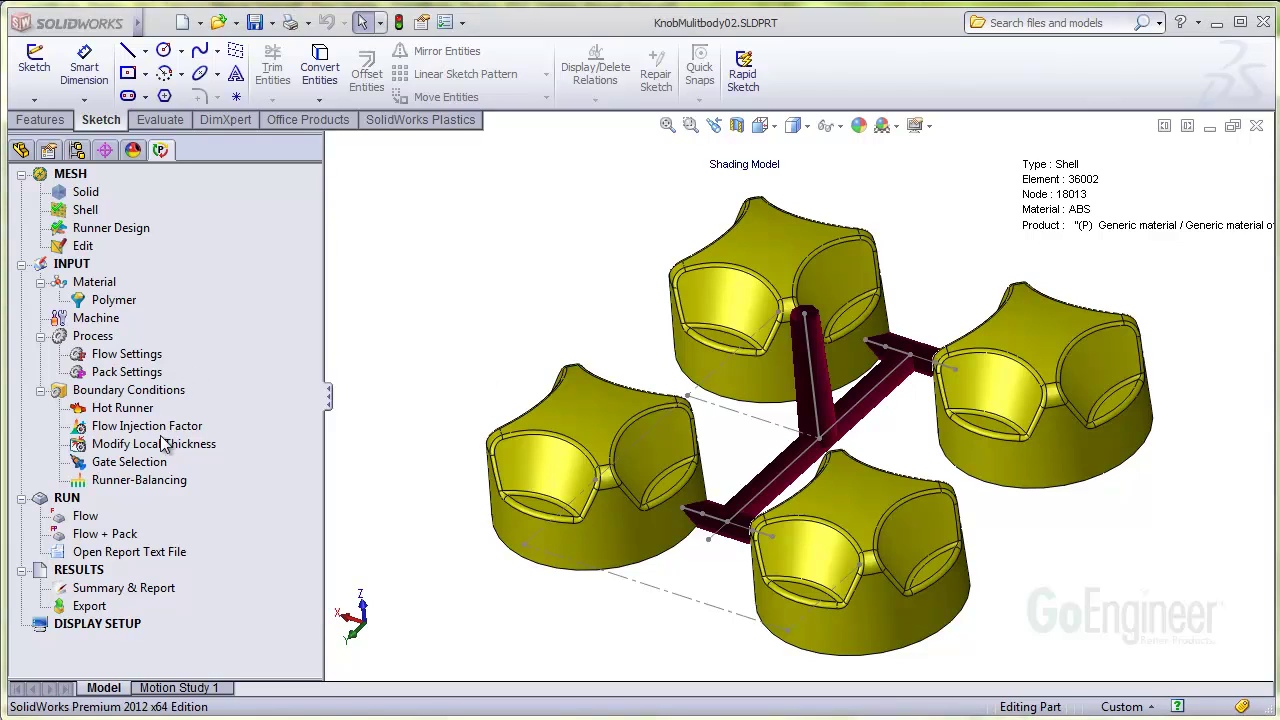
{"action": "right_click", "coordinate": [148, 466]}
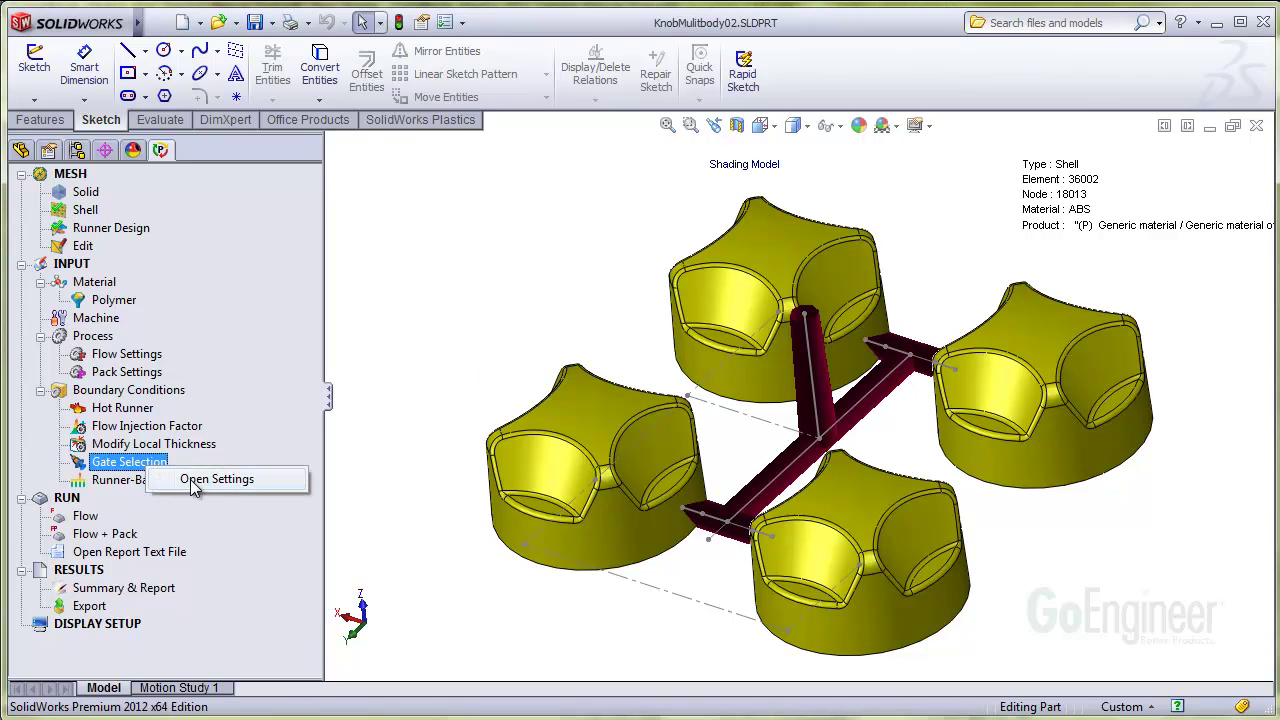
{"action": "left_click", "coordinate": [193, 481]}
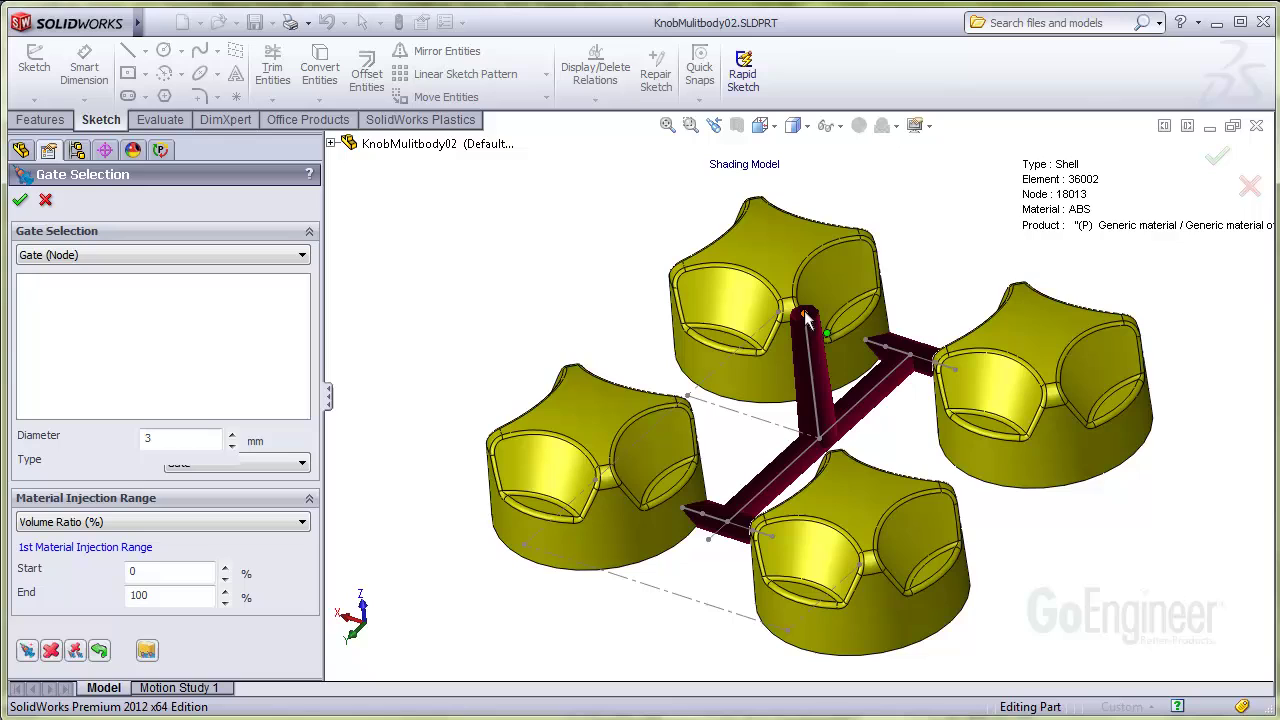
{"action": "left_click", "coordinate": [804, 310]}
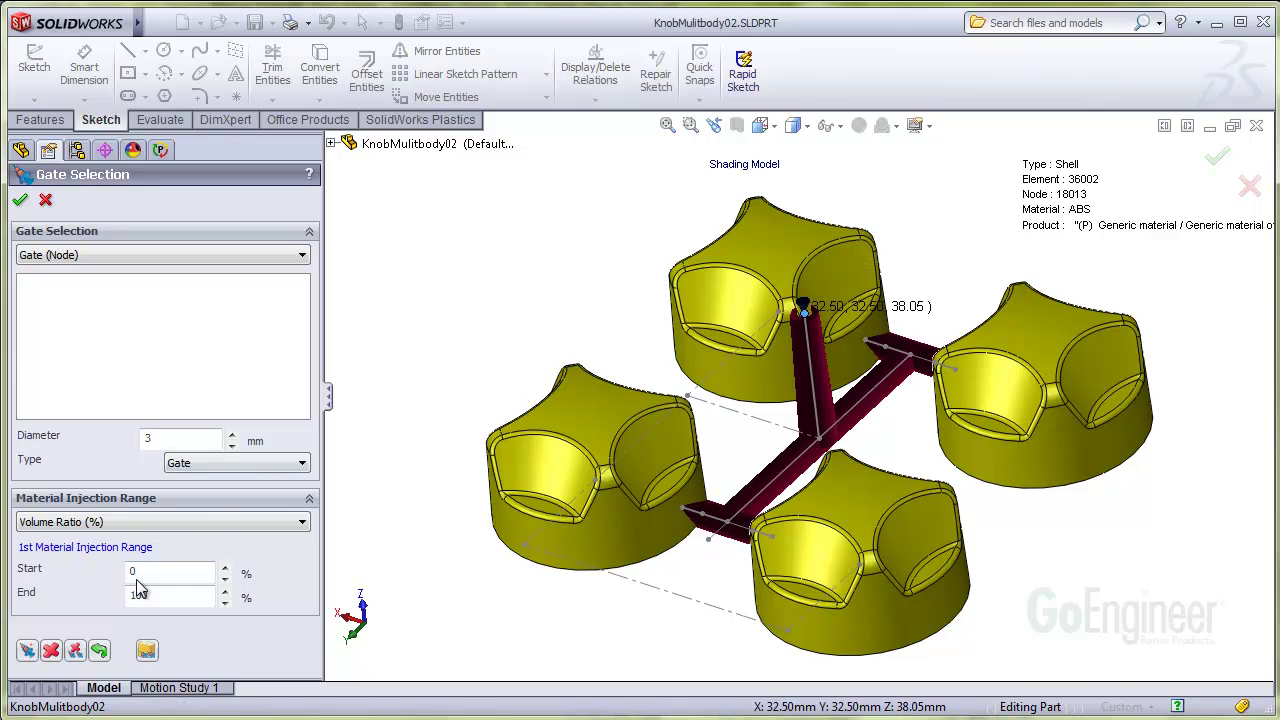
{"action": "left_click", "coordinate": [28, 651]}
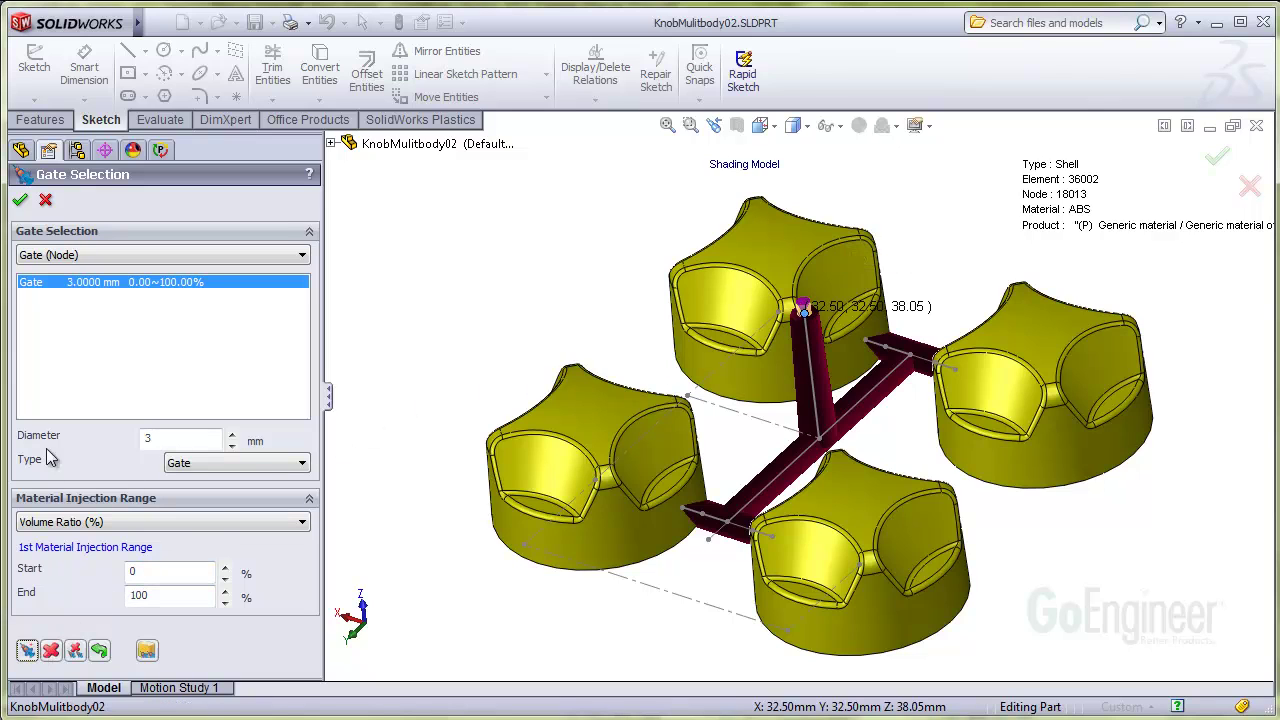
{"action": "left_click", "coordinate": [28, 203]}
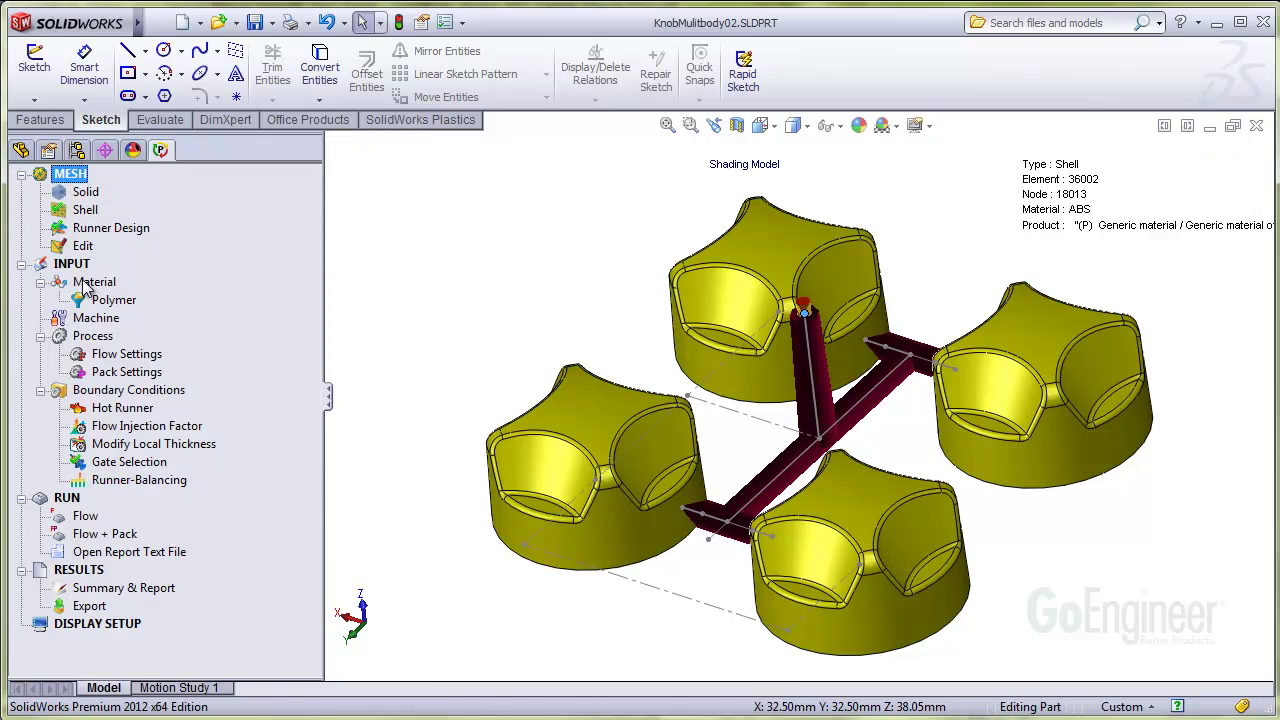
Assign BASF CAPRON 8200 as the polymer, run the flow analysis and play the fill-time results.
{"action": "right_click", "coordinate": [124, 305]}
{"action": "left_click", "coordinate": [214, 335]}
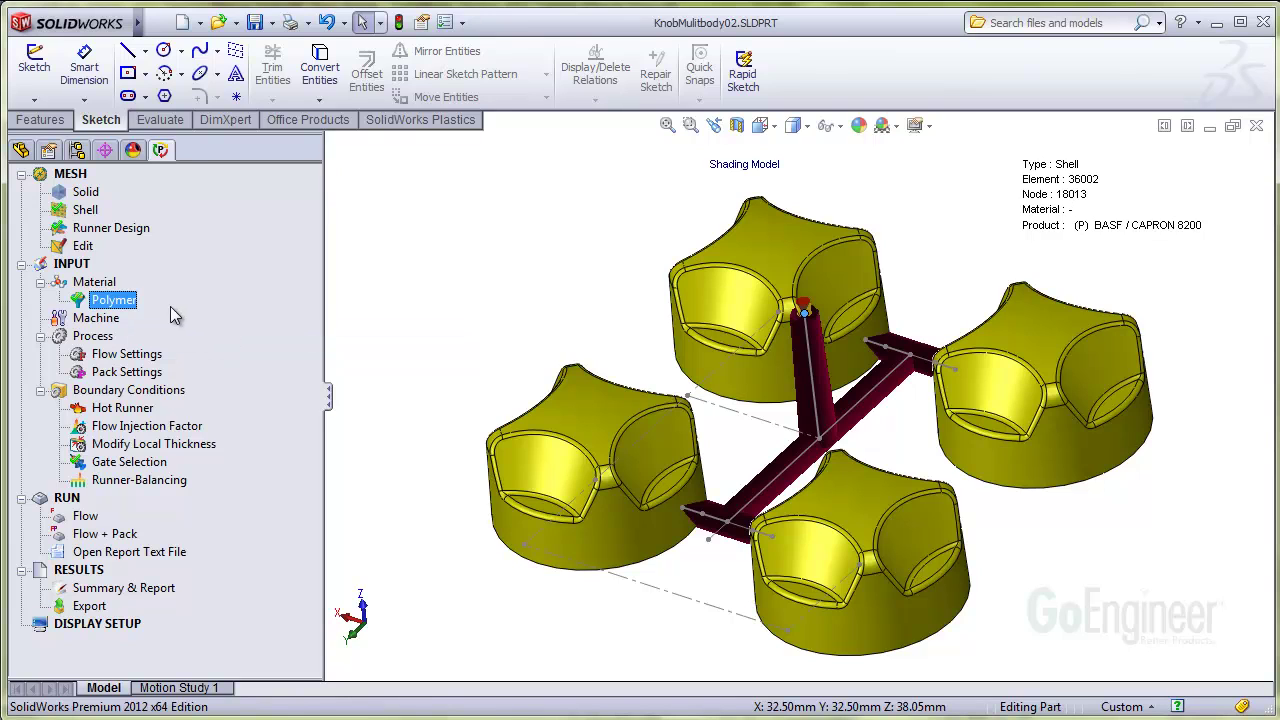
{"action": "right_click", "coordinate": [90, 517]}
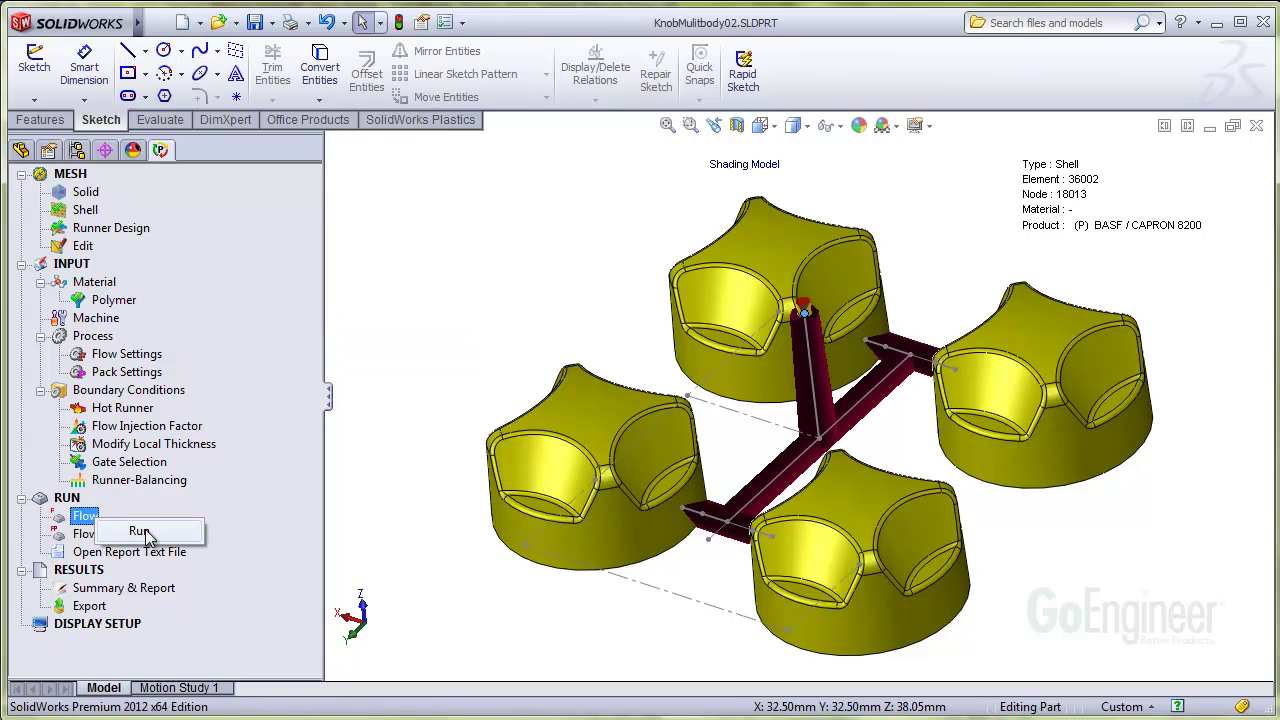
{"action": "left_click", "coordinate": [140, 531]}
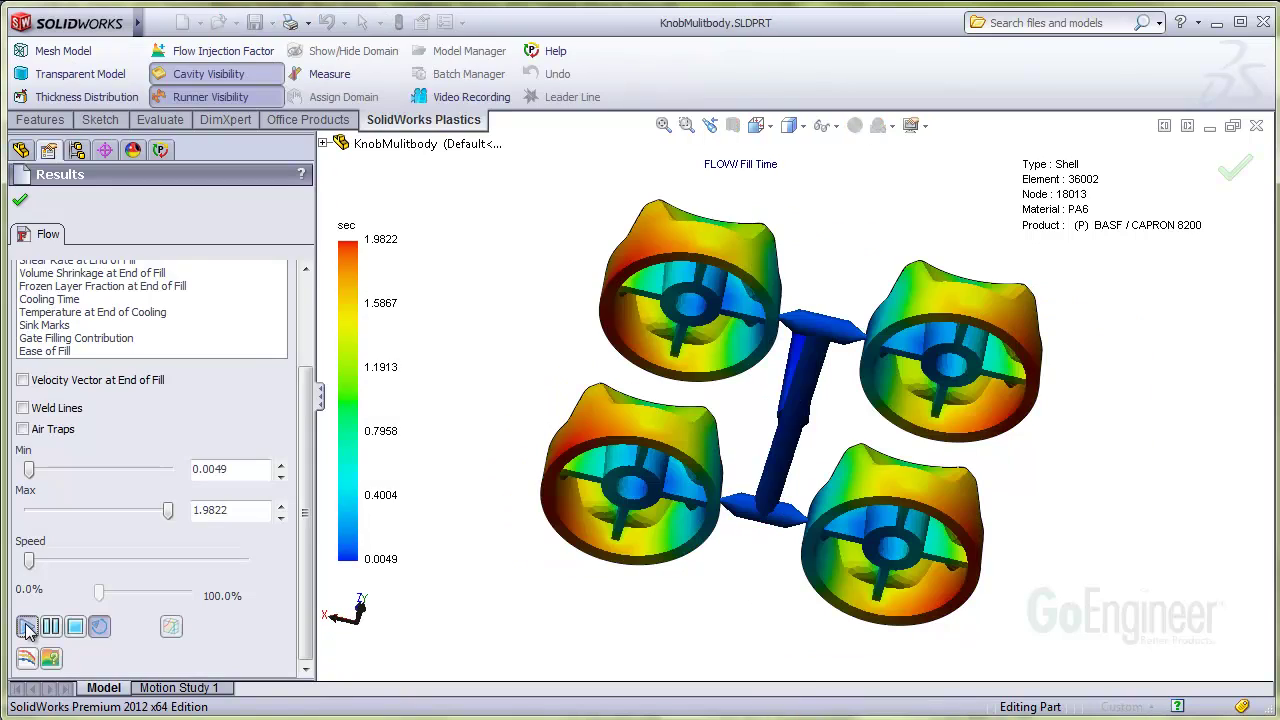
{"action": "left_click", "coordinate": [27, 627]}
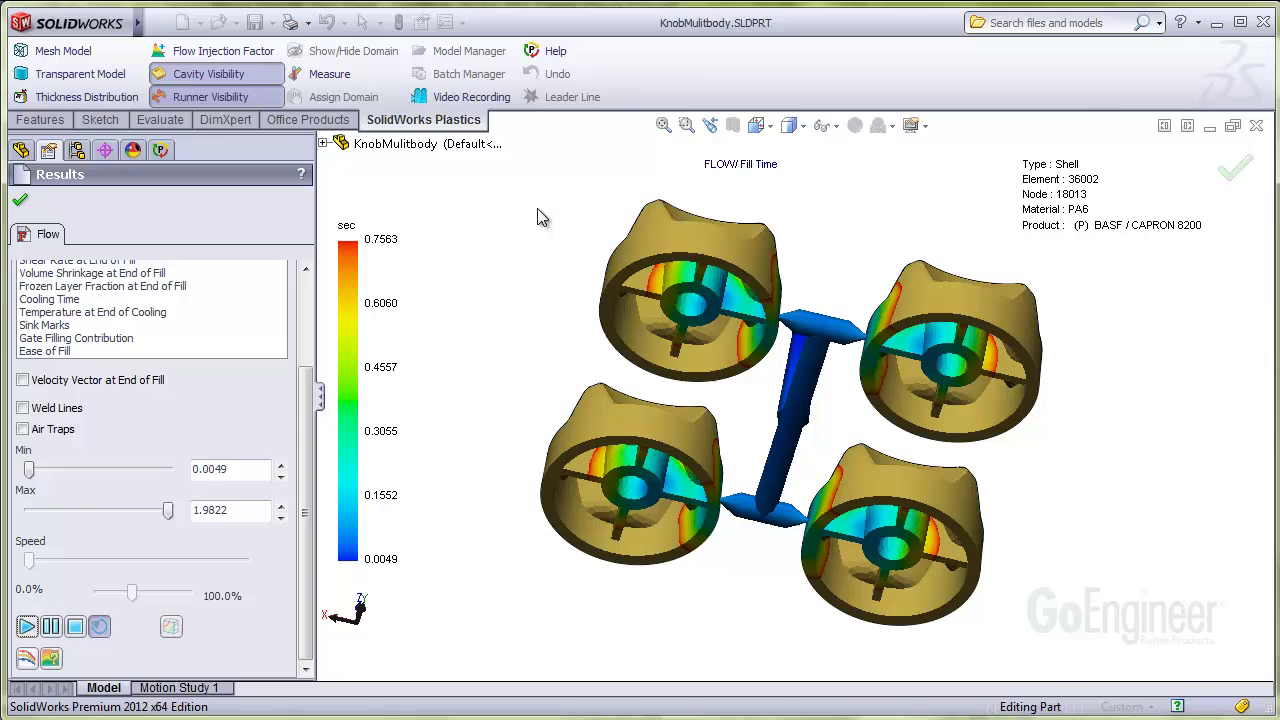
Orbit the view to look down on the tops of the four knobs as they fill.
{"action": "middle_click_drag", "start_coordinate": [534, 228], "coordinate": [426, 496]}
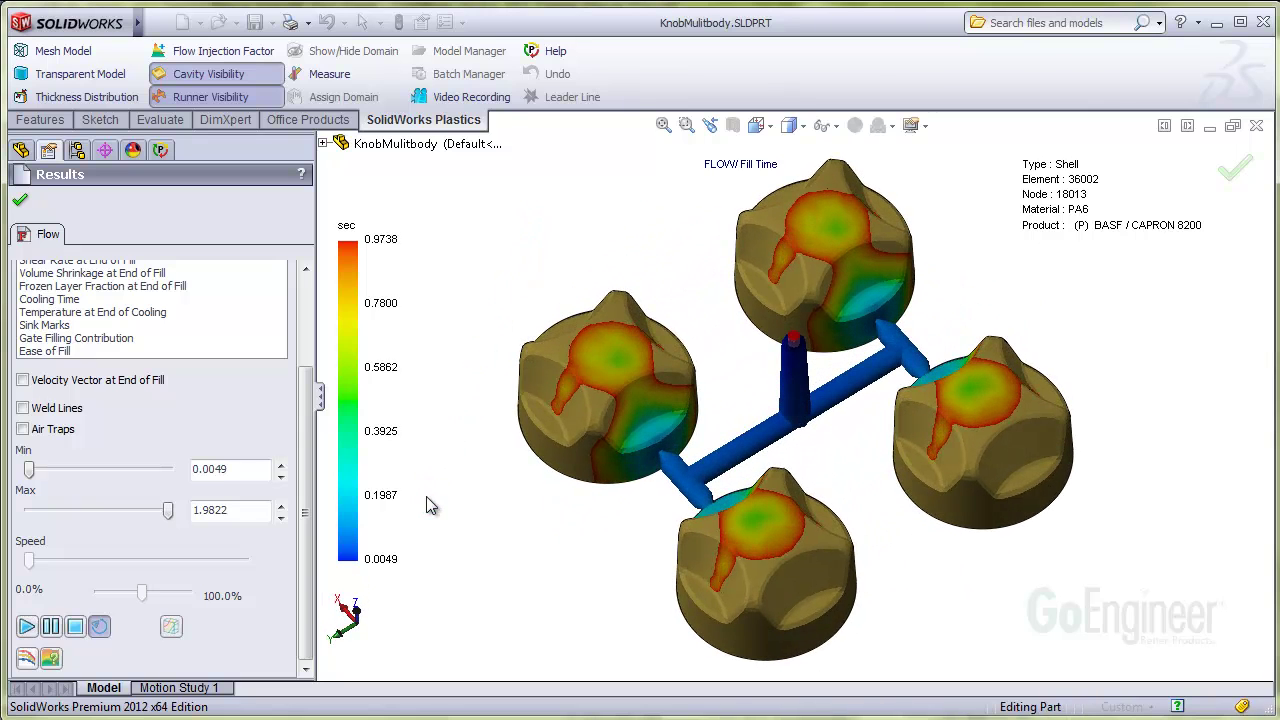